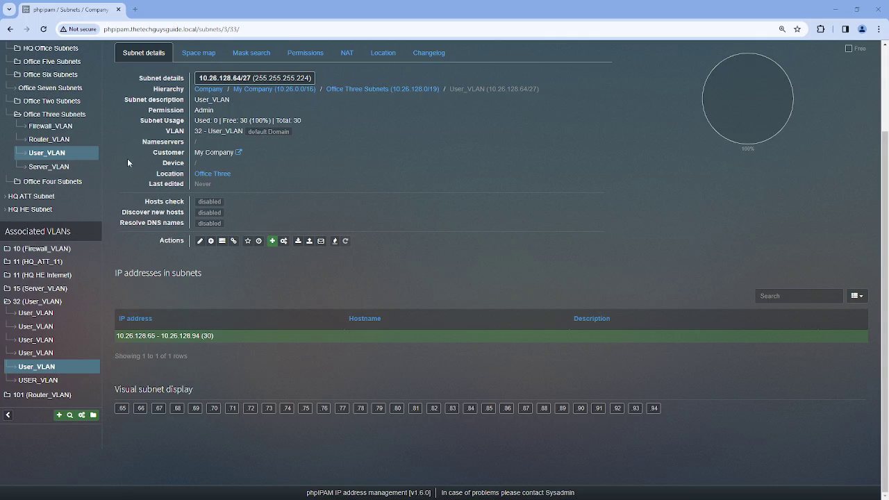
Step: Review the Router_VLAN subnet 10.26.128.32/27 and its visual grid showing .34 as used
{"action": "left_click", "coordinate": [50, 139]}
{"action": "scroll", "coordinate": [267, 413], "scroll_direction": "down", "scroll_amount": 2}
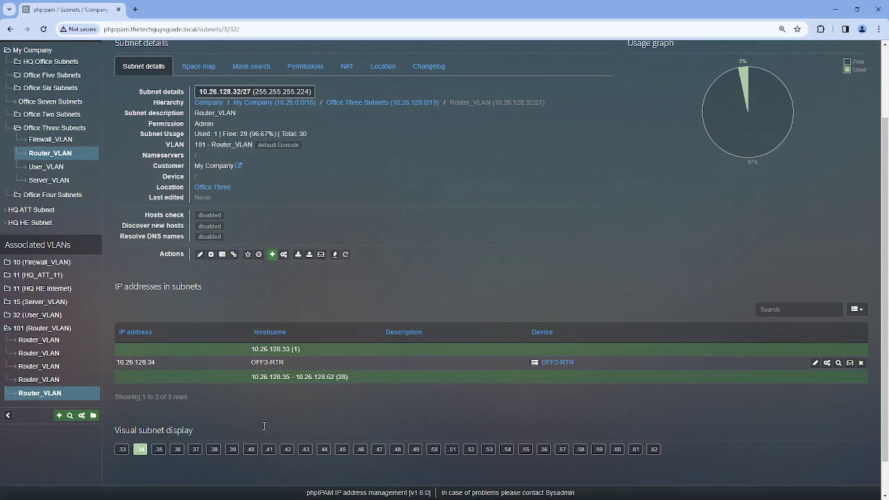
{"action": "scroll", "coordinate": [218, 425], "scroll_direction": "down", "scroll_amount": 1}
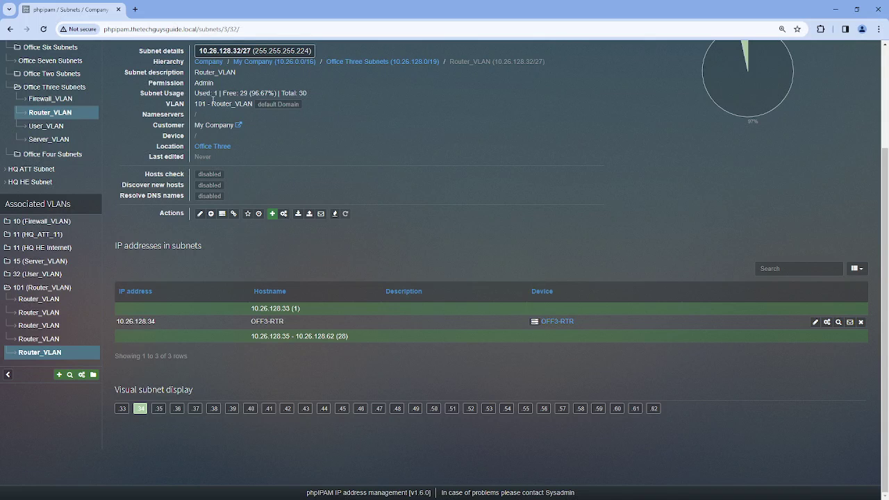
{"action": "scroll", "coordinate": [300, 146], "scroll_direction": "up", "scroll_amount": 1}
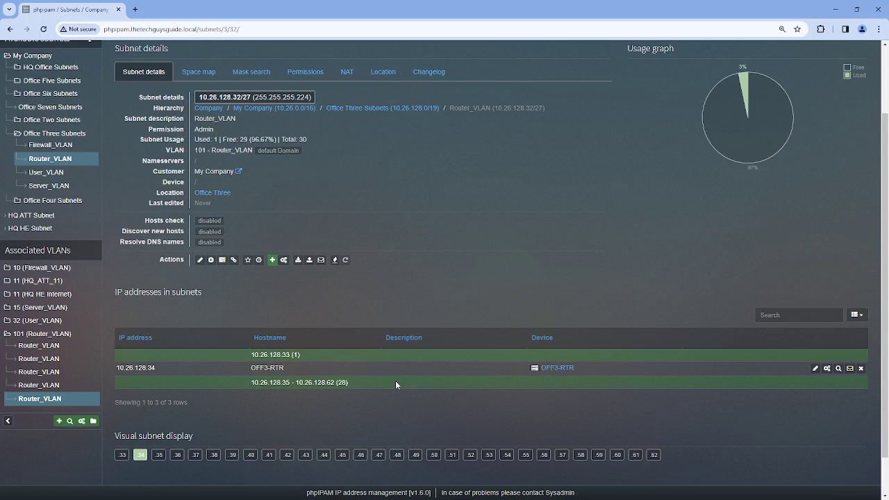
{"action": "scroll", "coordinate": [464, 379], "scroll_direction": "up", "scroll_amount": 2}
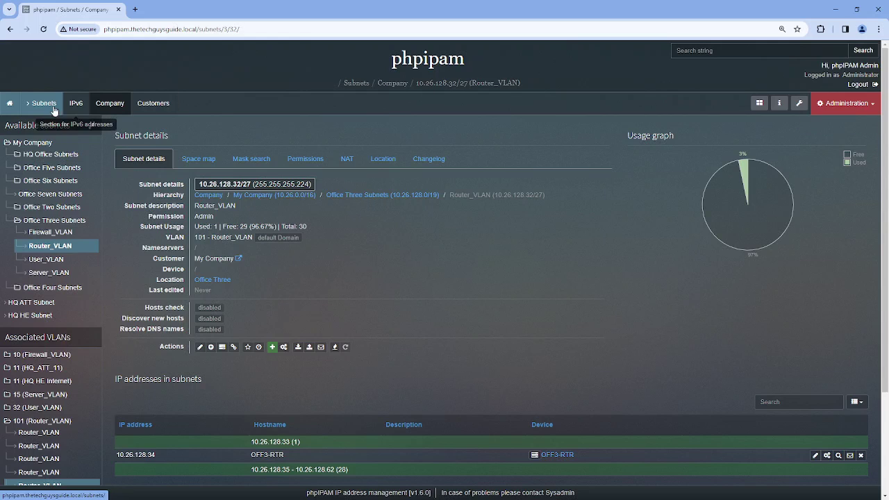
Step: In phpIPAM settings, view the IP visual display limit choices under Display settings
{"action": "left_click", "coordinate": [10, 104]}
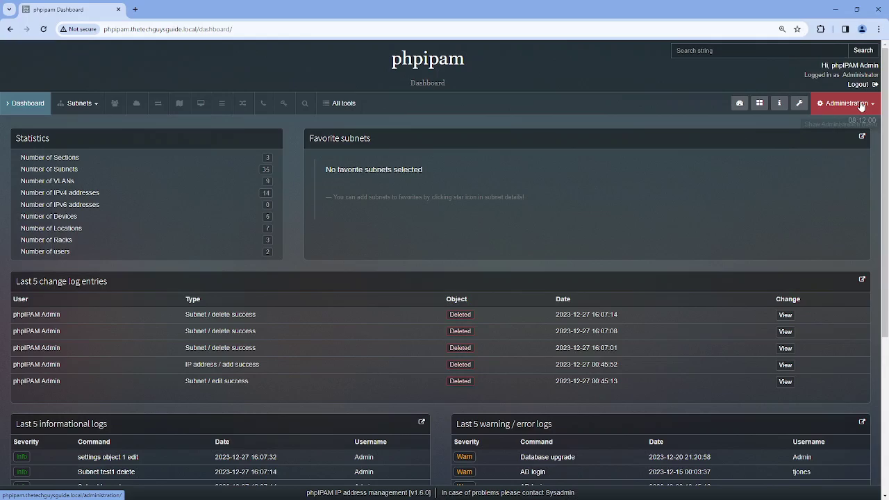
{"action": "left_click", "coordinate": [858, 105]}
{"action": "left_click", "coordinate": [838, 159]}
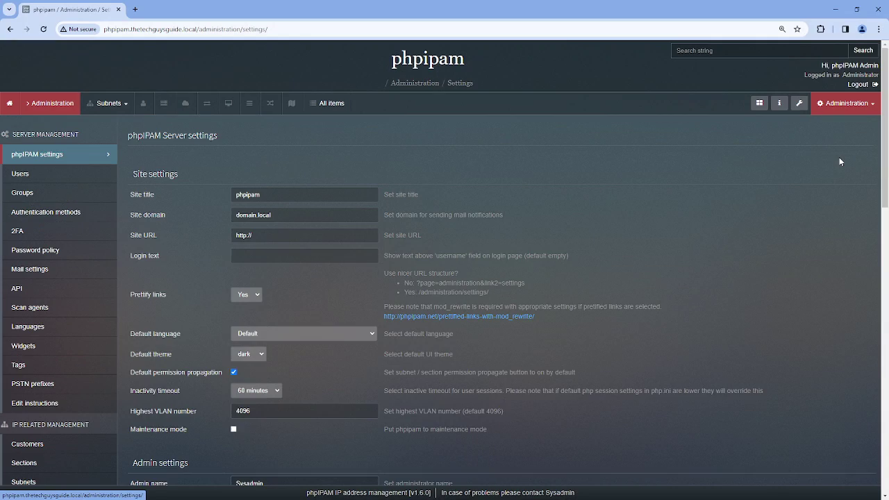
{"action": "scroll", "coordinate": [188, 157], "scroll_direction": "down", "scroll_amount": 5}
{"action": "scroll", "coordinate": [181, 166], "scroll_direction": "down", "scroll_amount": 7}
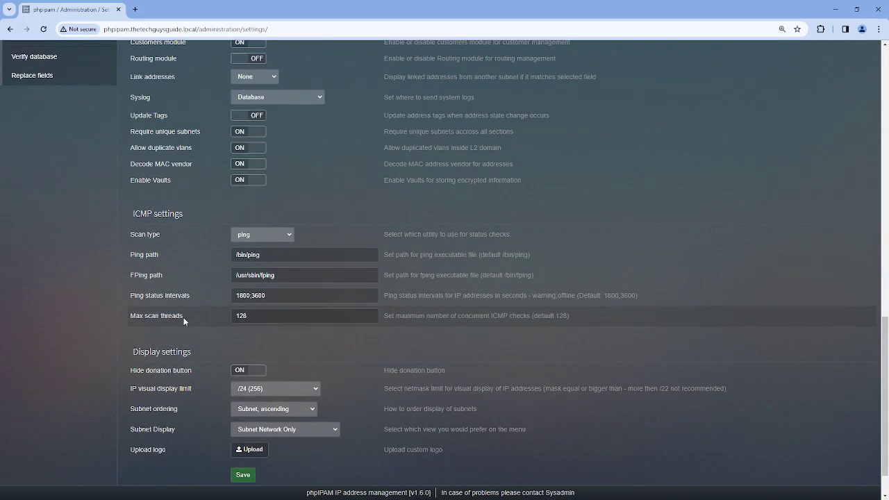
{"action": "left_click", "coordinate": [316, 341]}
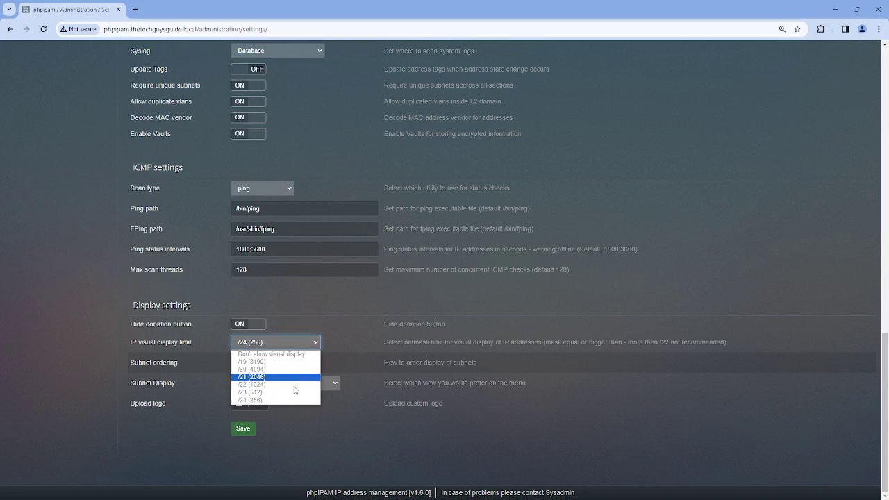
Step: Recheck the visual display limit options, leave it at /24, and return to the dashboard
{"action": "scroll", "coordinate": [163, 256], "scroll_direction": "up", "scroll_amount": 9}
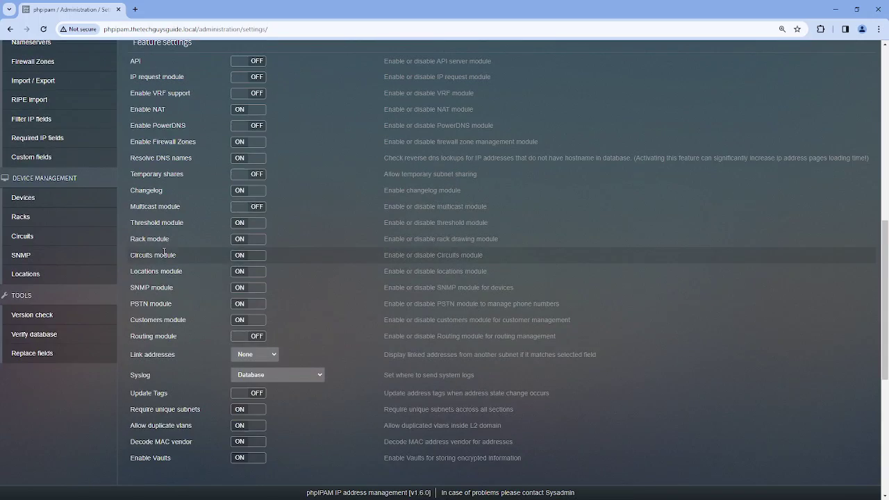
{"action": "scroll", "coordinate": [163, 251], "scroll_direction": "up", "scroll_amount": 4}
{"action": "scroll", "coordinate": [163, 251], "scroll_direction": "down", "scroll_amount": 12}
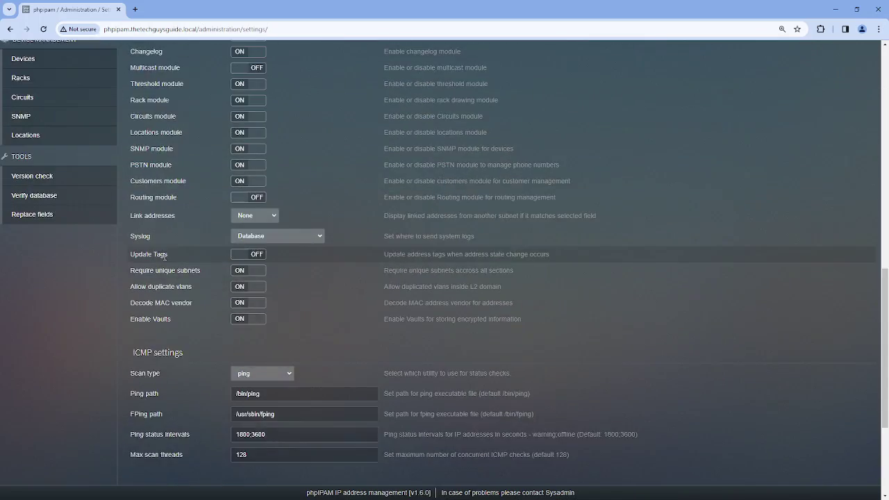
{"action": "scroll", "coordinate": [200, 378], "scroll_direction": "down", "scroll_amount": 1}
{"action": "left_click", "coordinate": [264, 341]}
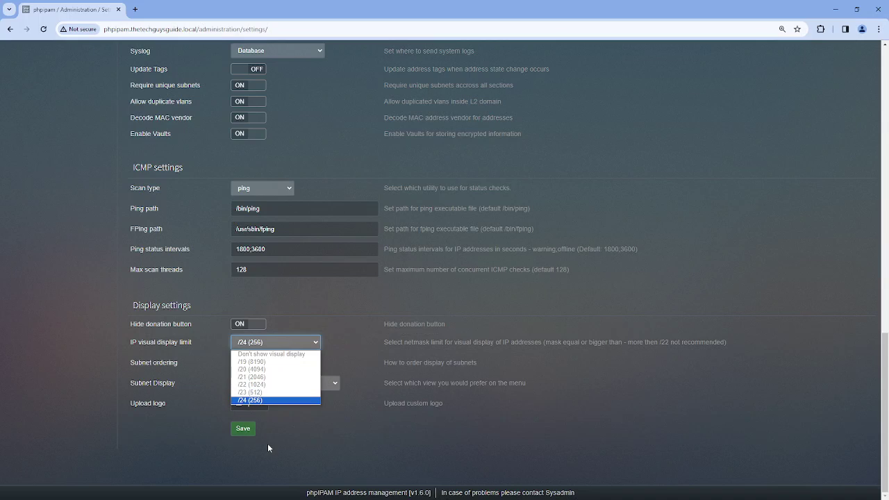
{"action": "scroll", "coordinate": [127, 217], "scroll_direction": "up", "scroll_amount": 5}
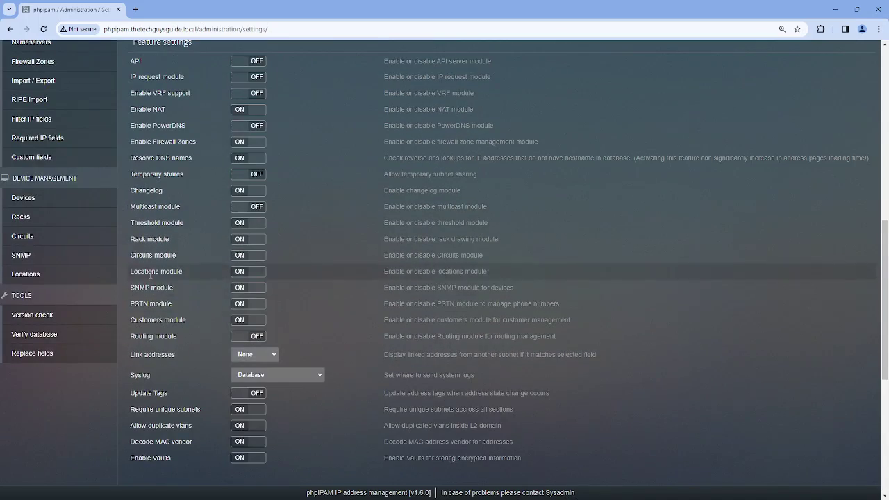
{"action": "scroll", "coordinate": [131, 273], "scroll_direction": "up", "scroll_amount": 8}
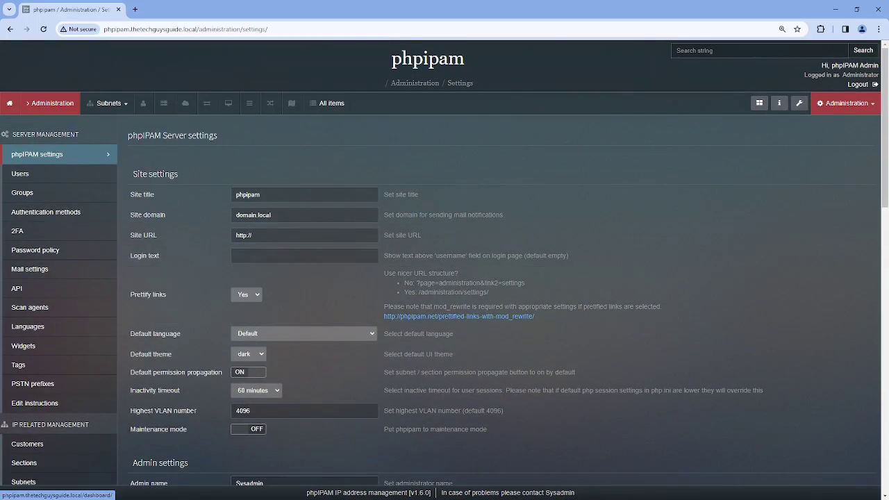
{"action": "left_click", "coordinate": [10, 103]}
Step: Go to Company > My Company > Office Three Subnets and add a subnet in its free space
{"action": "left_click", "coordinate": [73, 107]}
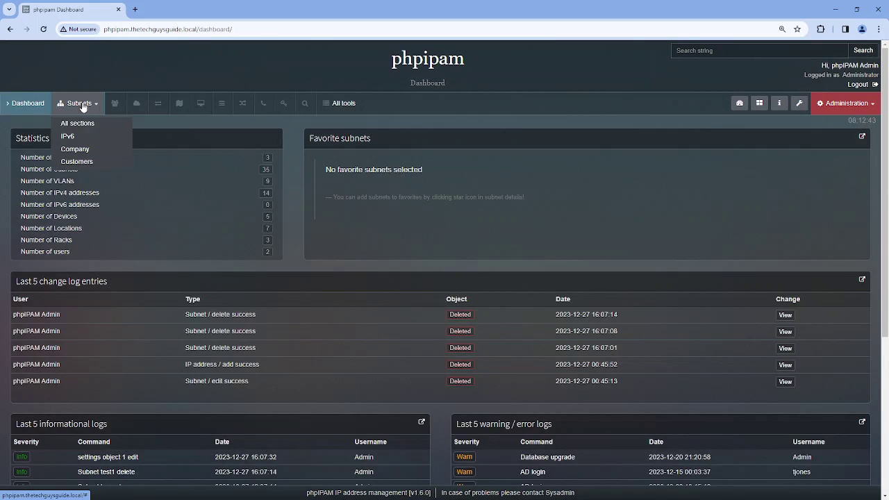
{"action": "left_click", "coordinate": [75, 150]}
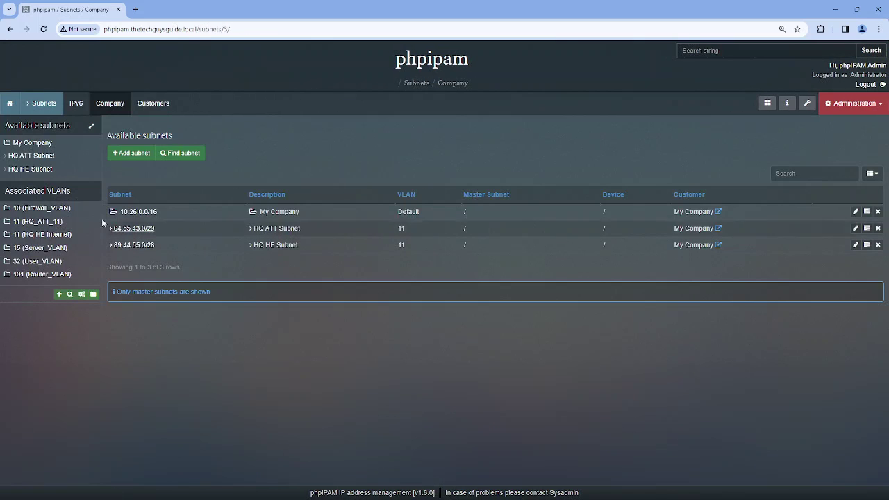
{"action": "left_click", "coordinate": [33, 144]}
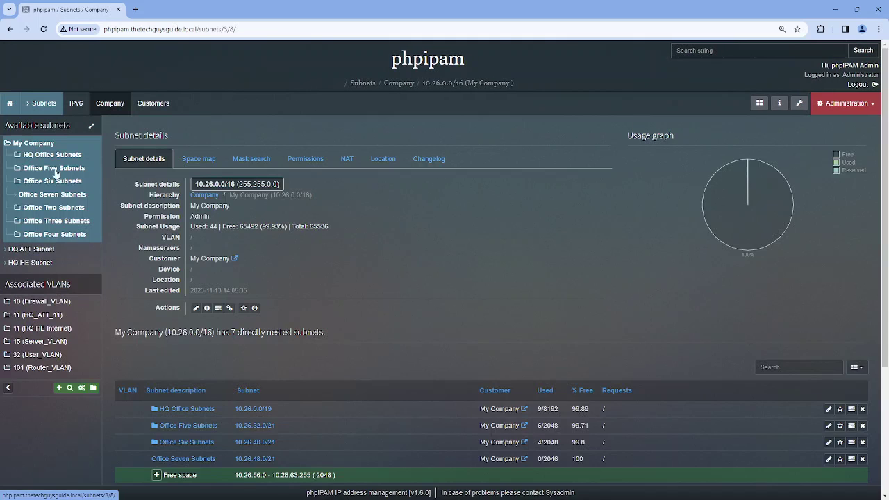
{"action": "left_click", "coordinate": [67, 226]}
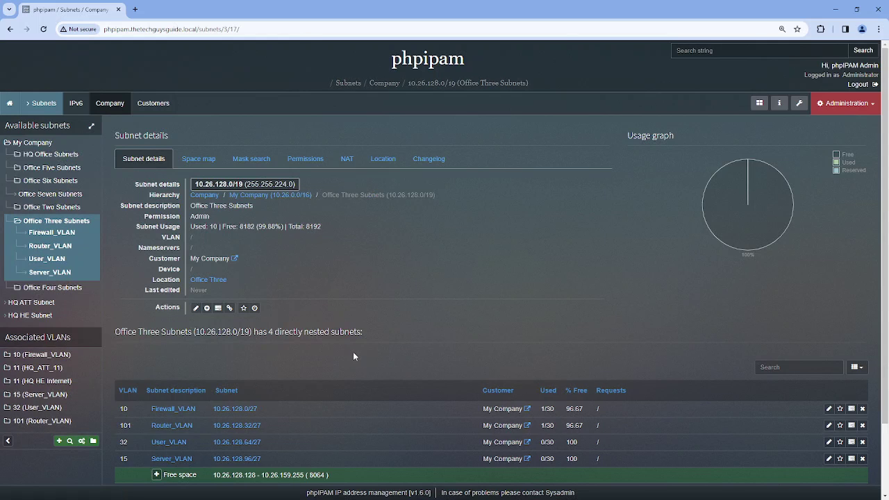
{"action": "scroll", "coordinate": [352, 351], "scroll_direction": "down", "scroll_amount": 2}
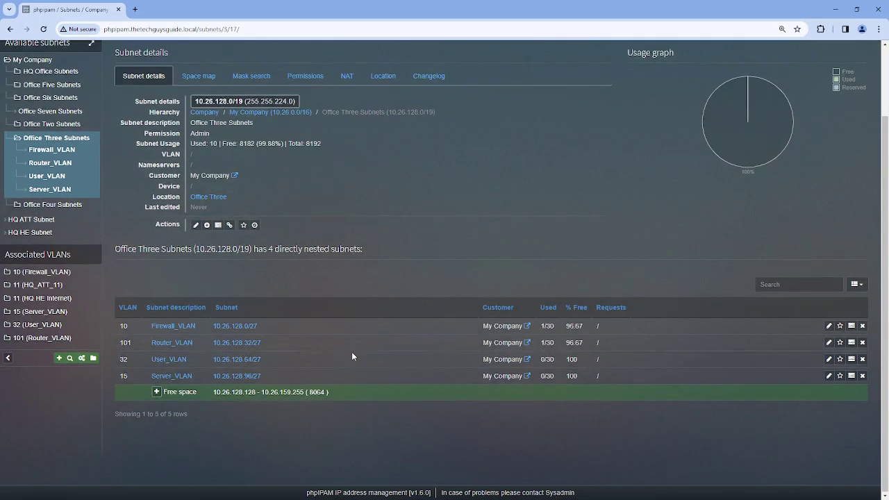
{"action": "left_click", "coordinate": [157, 391]}
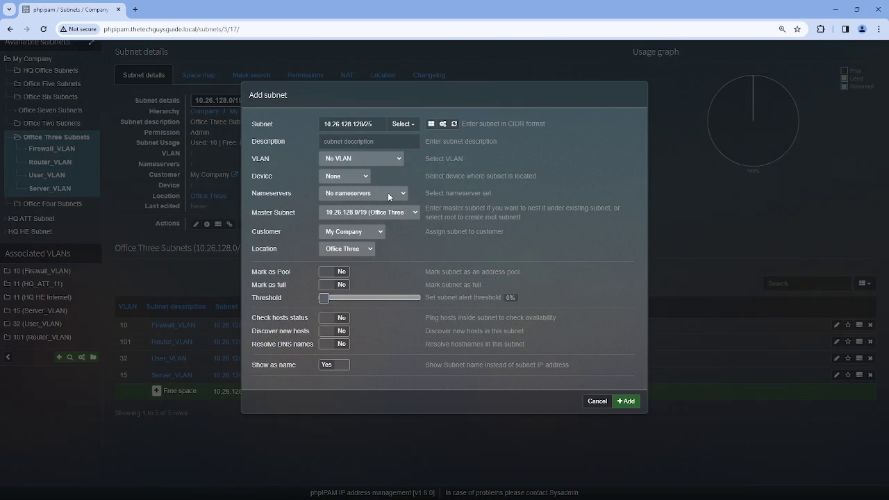
Step: Create 10.26.136.0/24 described 'test1' with host checks, discovery and DNS resolution enabled
{"action": "left_click", "coordinate": [403, 125]}
{"action": "scroll", "coordinate": [403, 217], "scroll_direction": "down", "scroll_amount": 5}
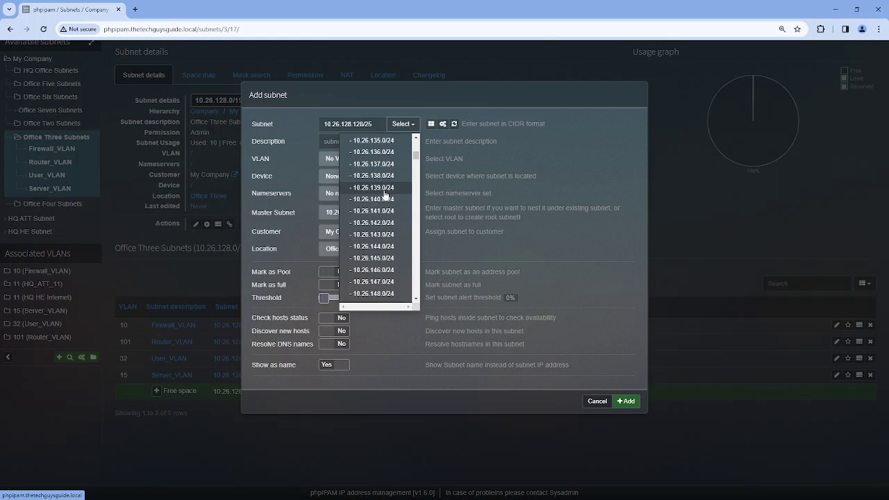
{"action": "left_click", "coordinate": [382, 152]}
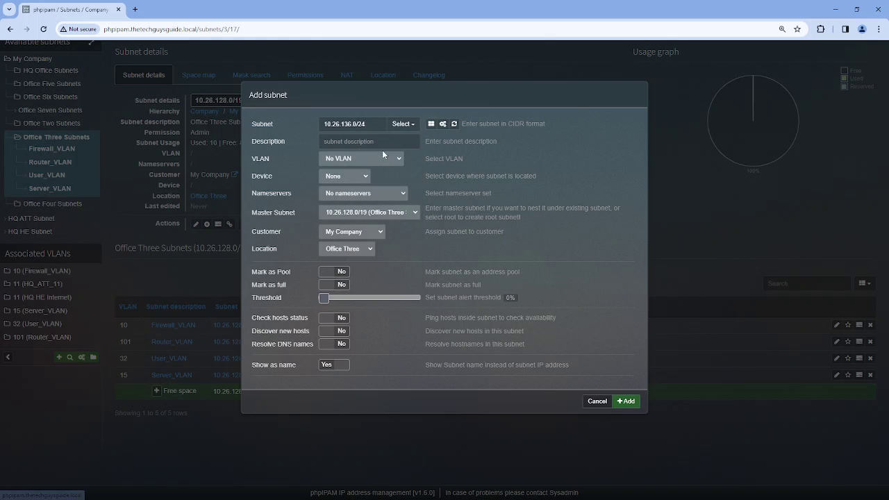
{"action": "left_click", "coordinate": [381, 143]}
{"action": "type", "text": "test1"}
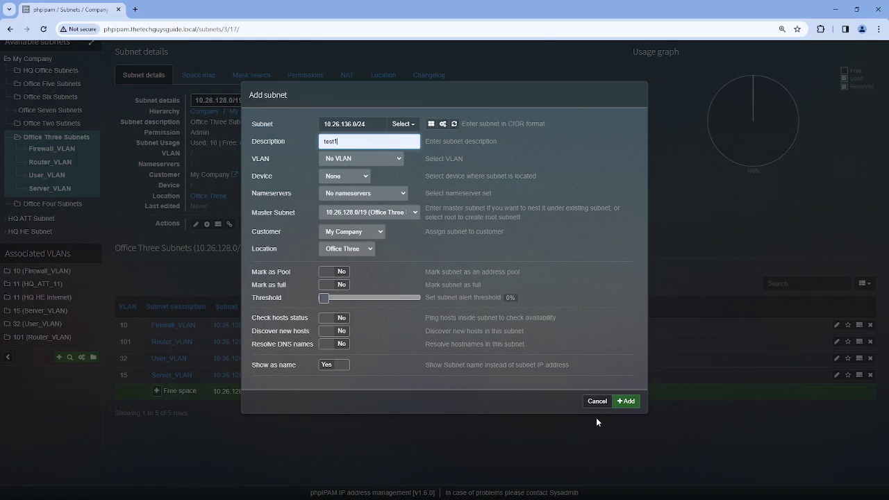
{"action": "left_click", "coordinate": [331, 325]}
{"action": "left_click", "coordinate": [328, 348]}
{"action": "left_click", "coordinate": [328, 361]}
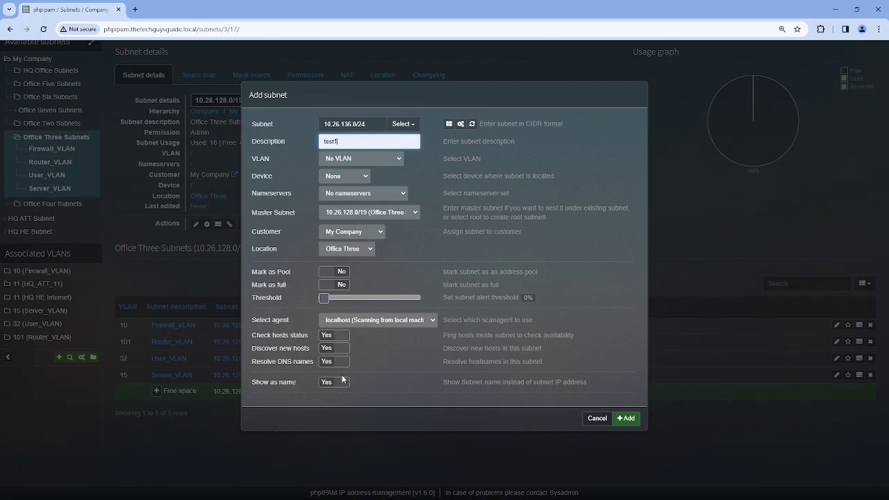
{"action": "left_click", "coordinate": [626, 418]}
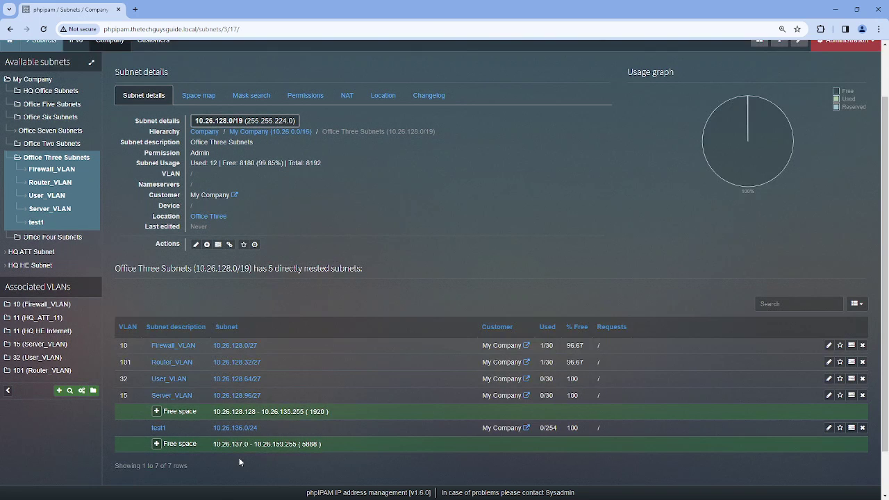
Step: Create 10.26.146.0/23 described 'test2' with host checks, discovery and DNS resolution turned on
{"action": "left_click", "coordinate": [156, 443]}
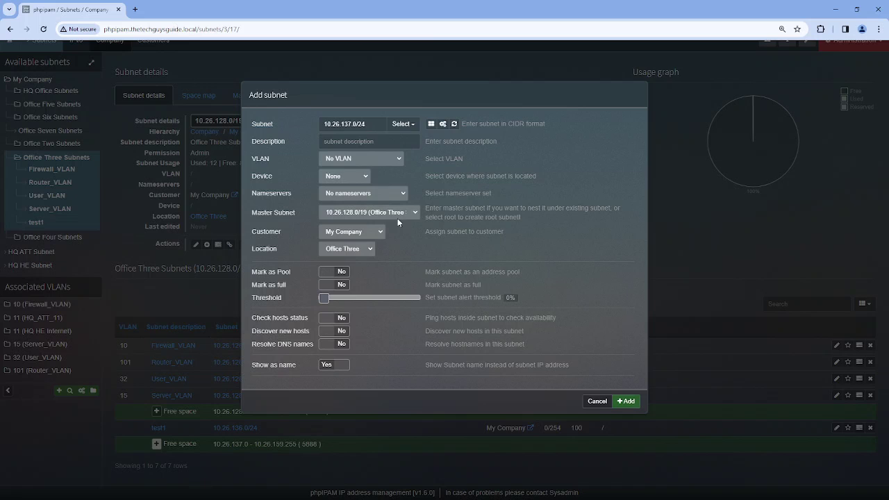
{"action": "left_click", "coordinate": [408, 126]}
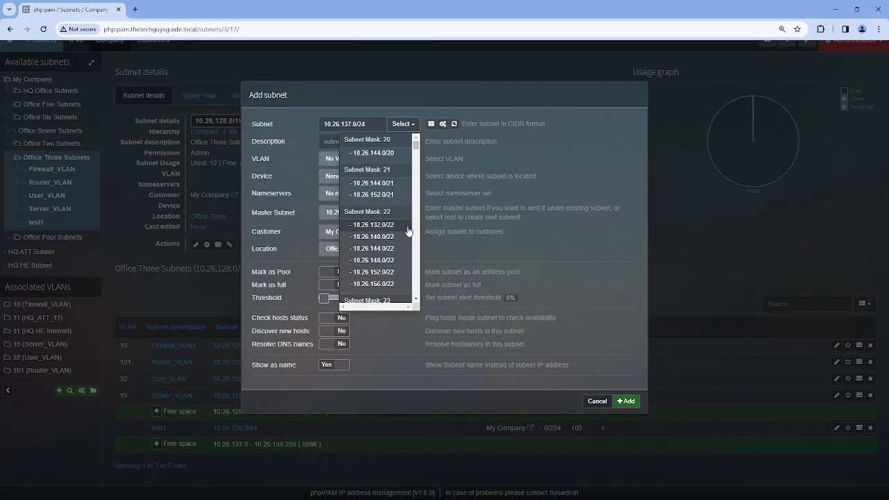
{"action": "scroll", "coordinate": [403, 234], "scroll_direction": "down", "scroll_amount": 5}
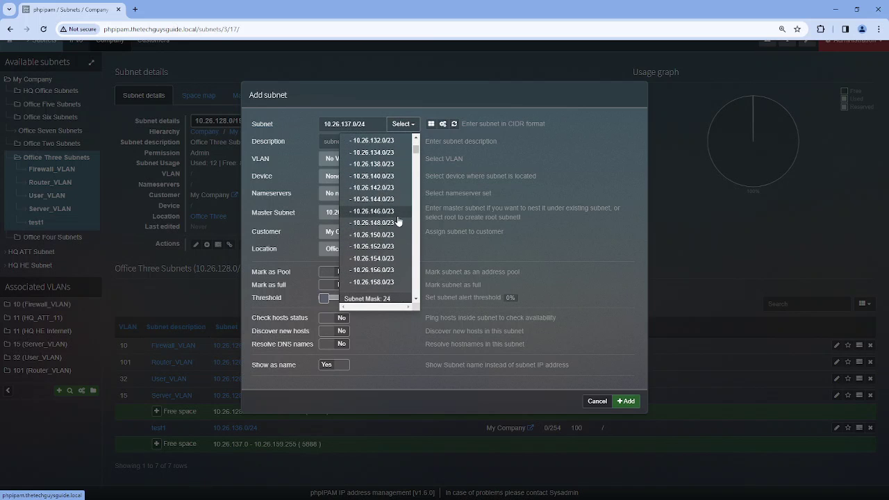
{"action": "left_click", "coordinate": [399, 211]}
{"action": "left_click", "coordinate": [333, 318]}
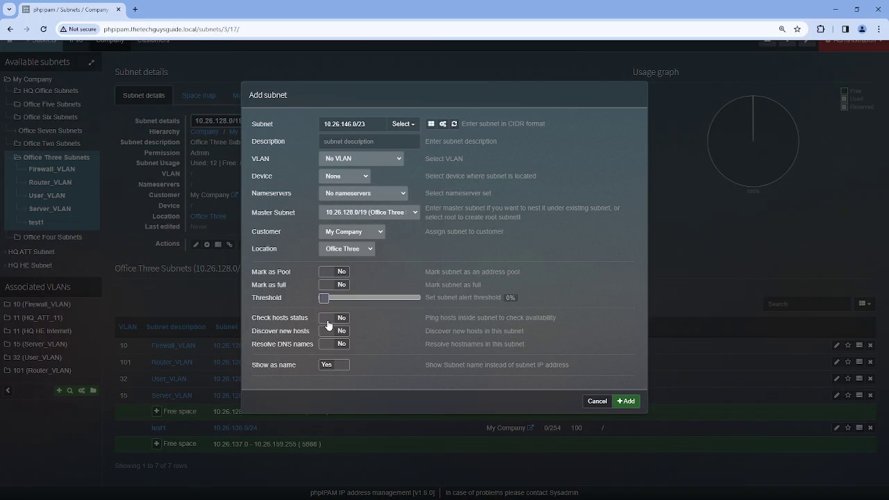
{"action": "left_click", "coordinate": [333, 348]}
{"action": "left_click", "coordinate": [333, 361]}
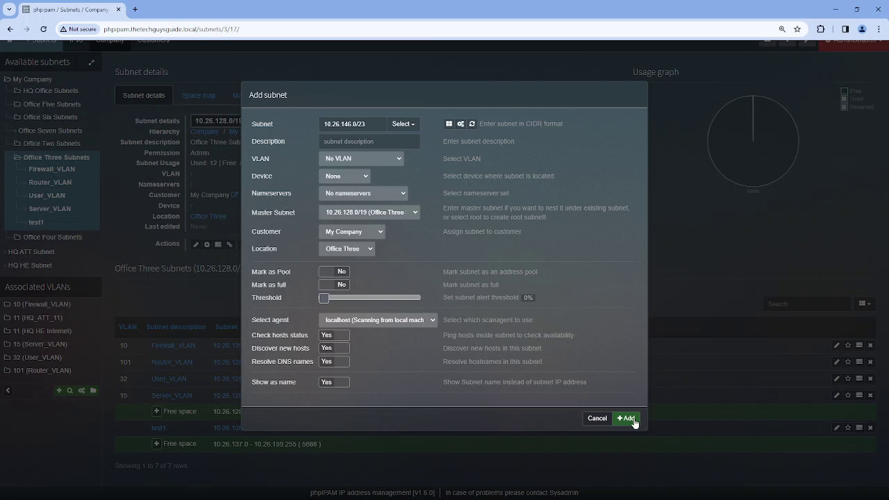
{"action": "left_click", "coordinate": [346, 141]}
{"action": "type", "text": "test2"}
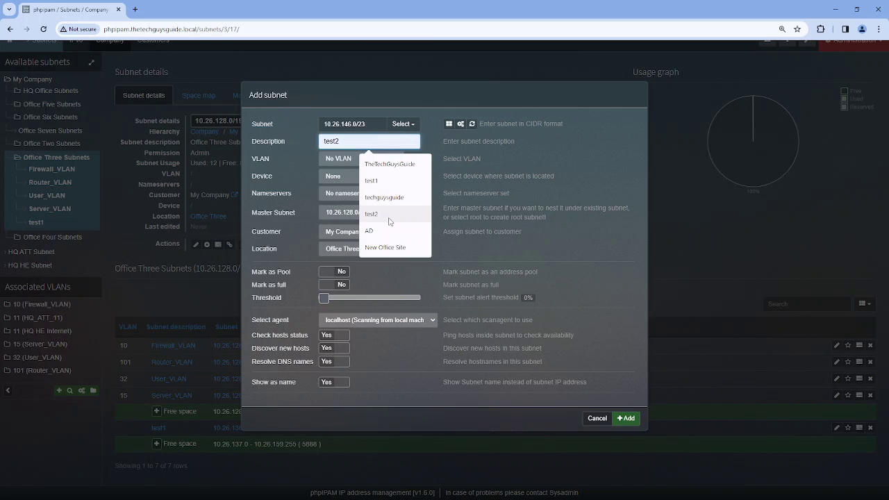
{"action": "left_click", "coordinate": [627, 418]}
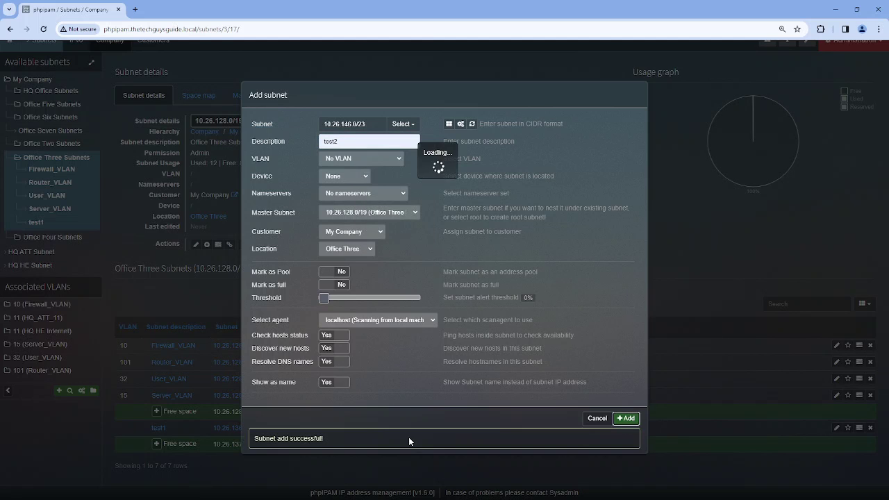
{"action": "scroll", "coordinate": [274, 371], "scroll_direction": "down", "scroll_amount": 2}
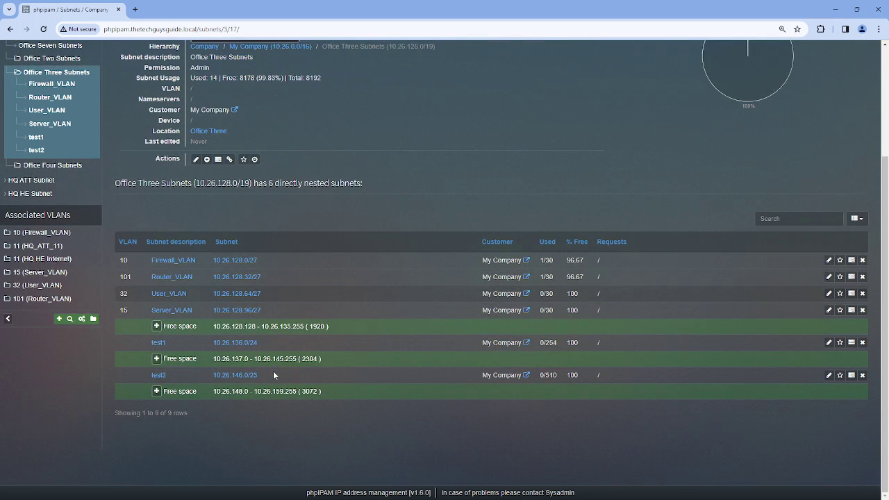
Step: Create 10.26.140.0/22 described 'test3' with host checks, discovery and DNS resolution enabled
{"action": "left_click", "coordinate": [157, 392]}
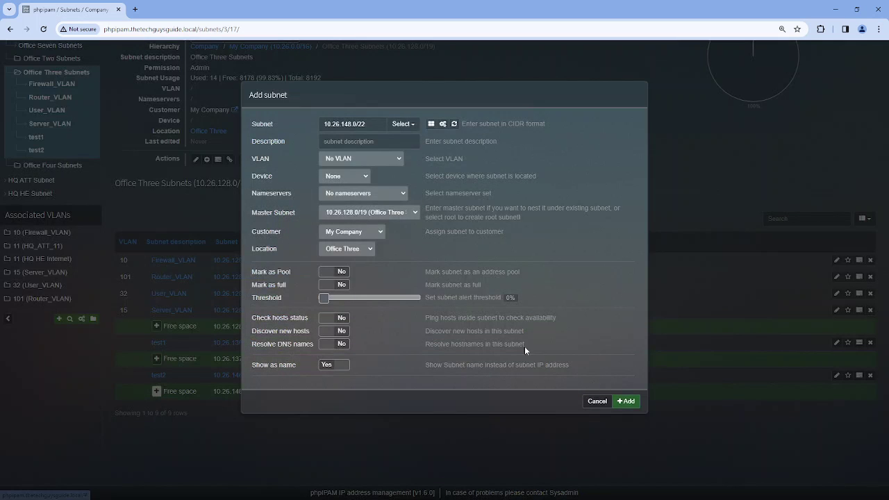
{"action": "left_click", "coordinate": [413, 126]}
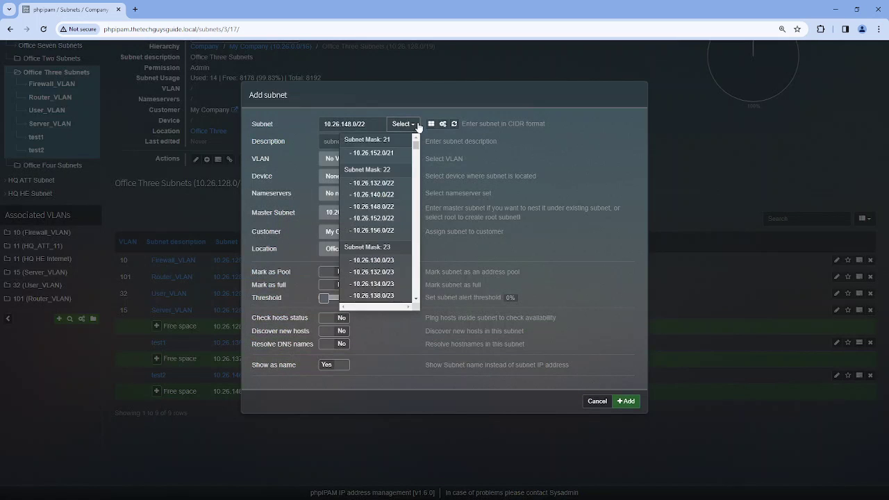
{"action": "left_click", "coordinate": [397, 194]}
{"action": "left_click", "coordinate": [324, 320]}
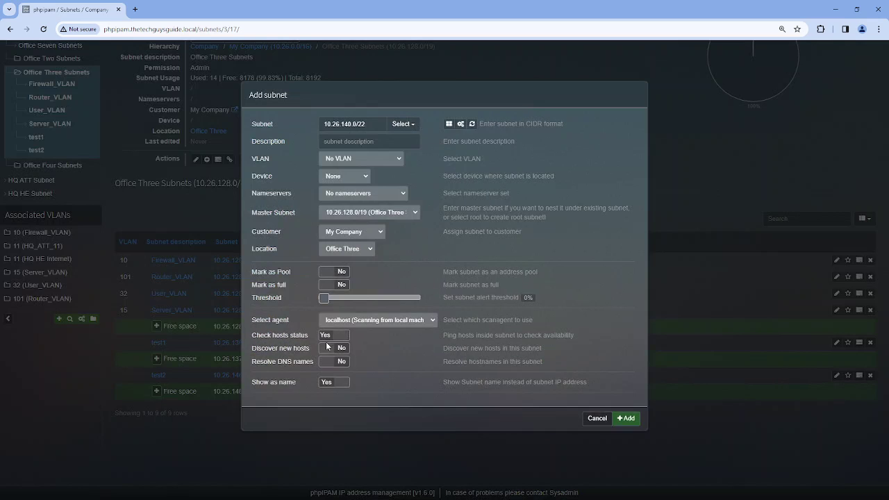
{"action": "left_click", "coordinate": [330, 349]}
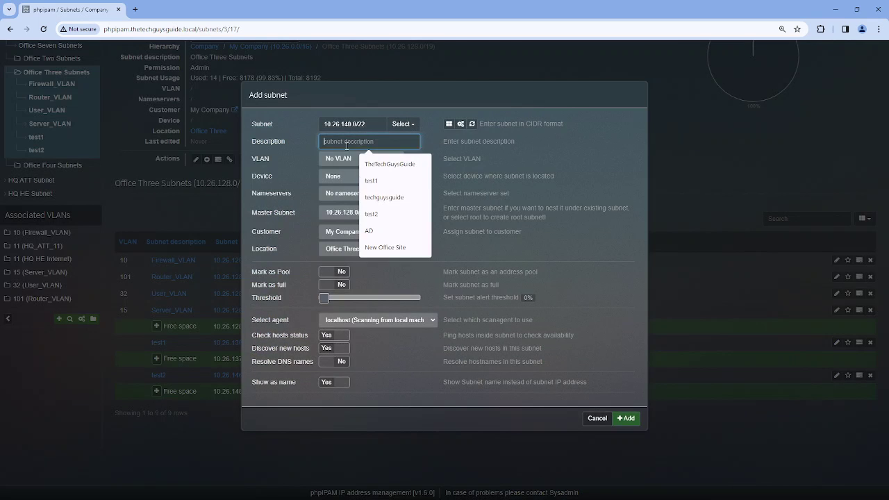
{"action": "left_click", "coordinate": [388, 214]}
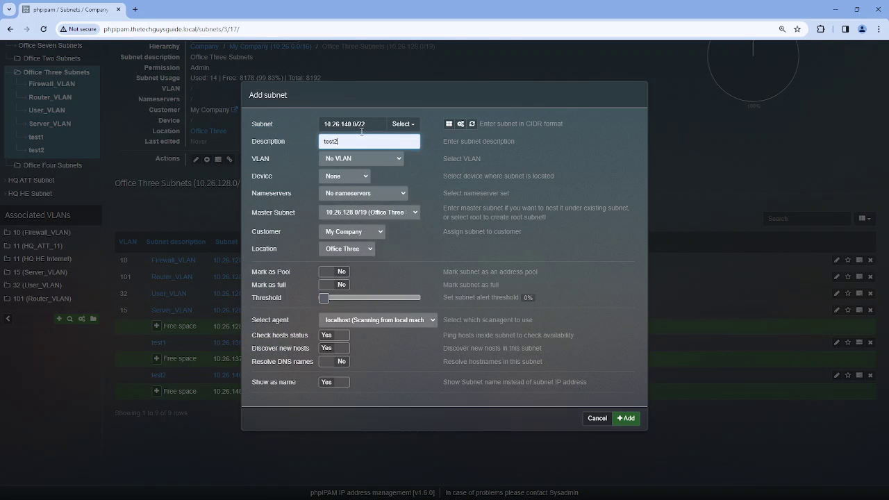
{"action": "key", "text": "BackSpace"}
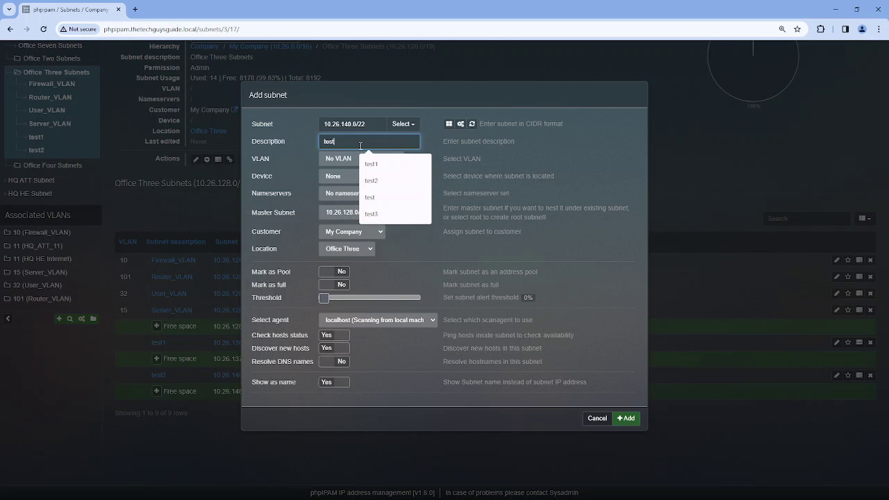
{"action": "type", "text": "3"}
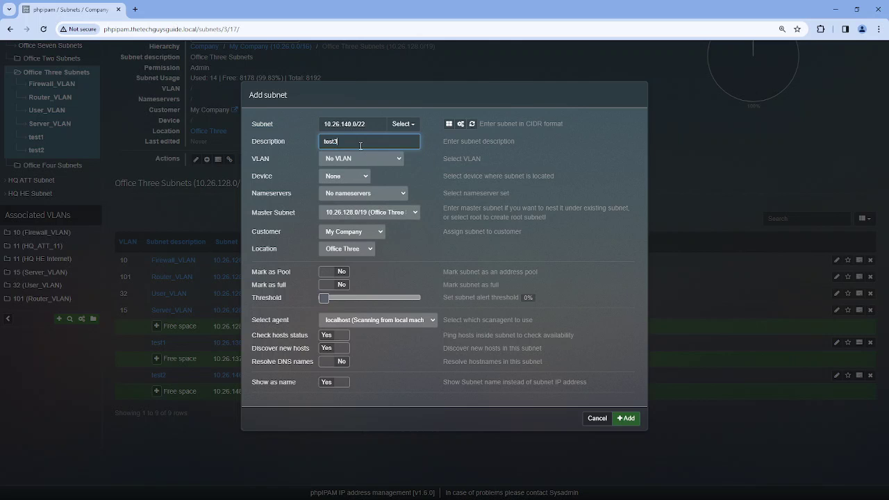
{"action": "left_click", "coordinate": [330, 361]}
{"action": "left_click", "coordinate": [626, 419]}
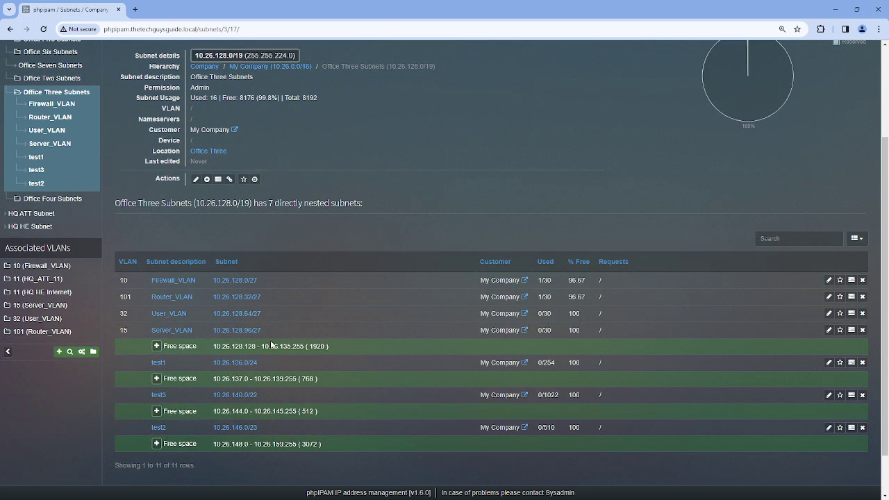
Step: Review the User_VLAN and test1 pages, confirming test1 displays a visual address grid
{"action": "left_click", "coordinate": [169, 313]}
{"action": "scroll", "coordinate": [212, 358], "scroll_direction": "down", "scroll_amount": 3}
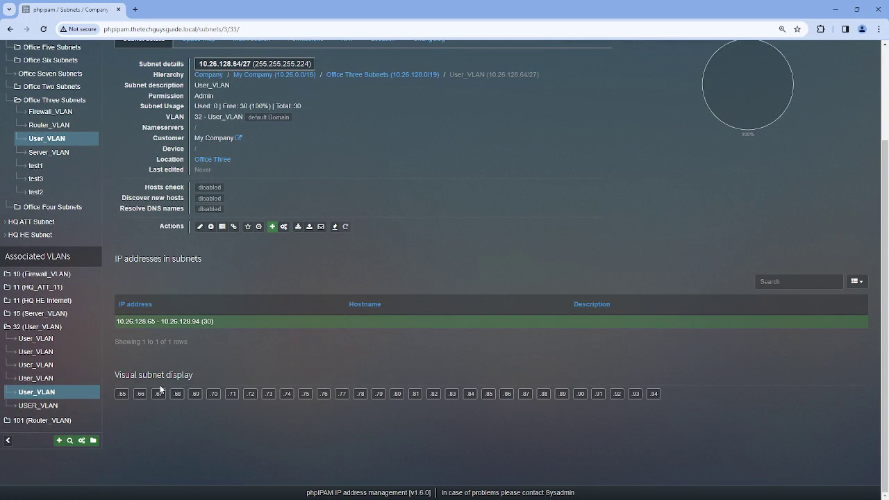
{"action": "scroll", "coordinate": [229, 322], "scroll_direction": "up", "scroll_amount": 3}
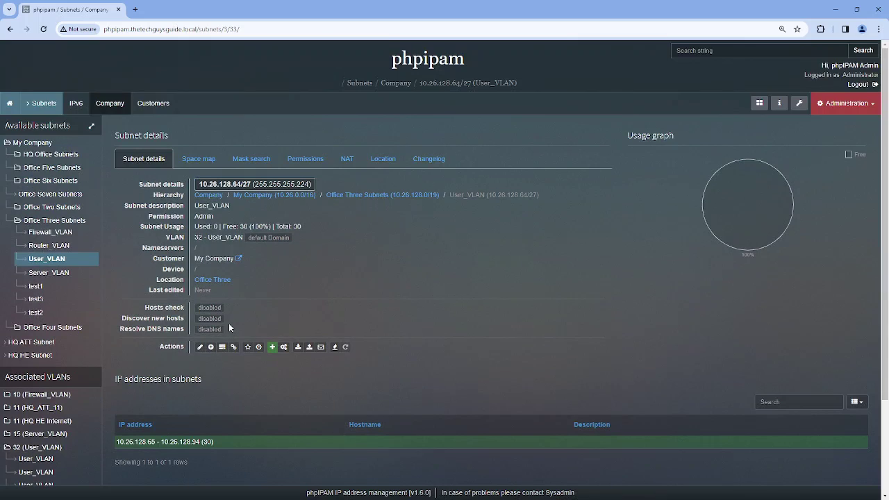
{"action": "left_click", "coordinate": [36, 286]}
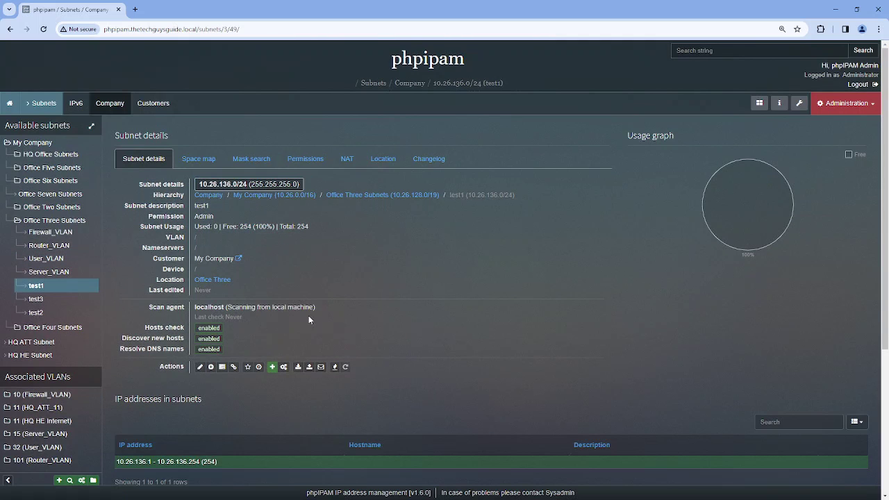
{"action": "scroll", "coordinate": [319, 309], "scroll_direction": "down", "scroll_amount": 1}
{"action": "scroll", "coordinate": [323, 225], "scroll_direction": "down", "scroll_amount": 3}
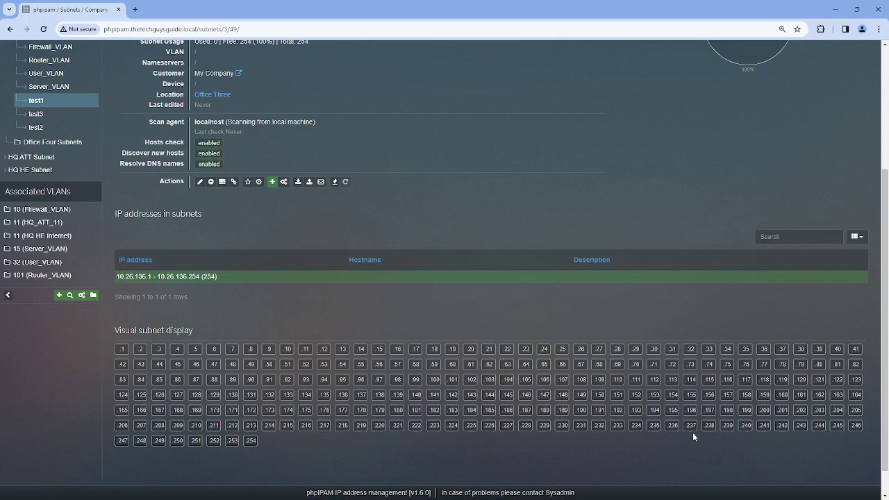
{"action": "scroll", "coordinate": [445, 328], "scroll_direction": "up", "scroll_amount": 2}
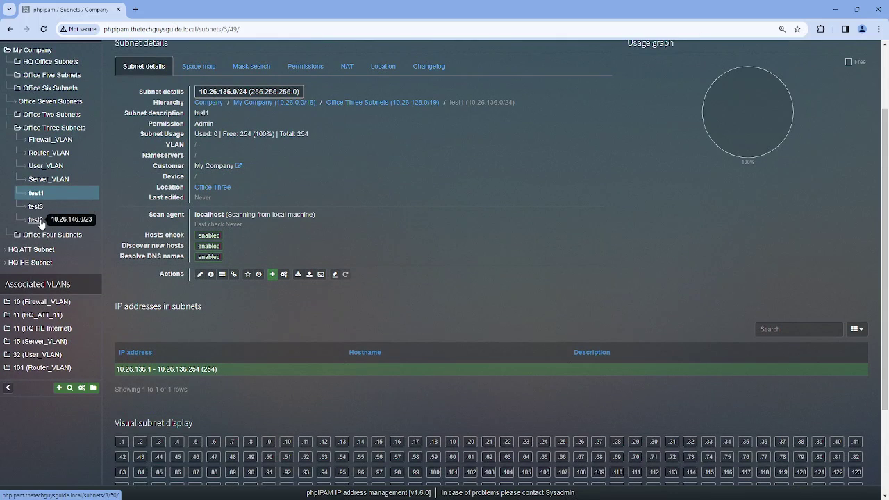
Step: Check the test2 and test3 pages, which show no visual address grid
{"action": "left_click", "coordinate": [36, 210]}
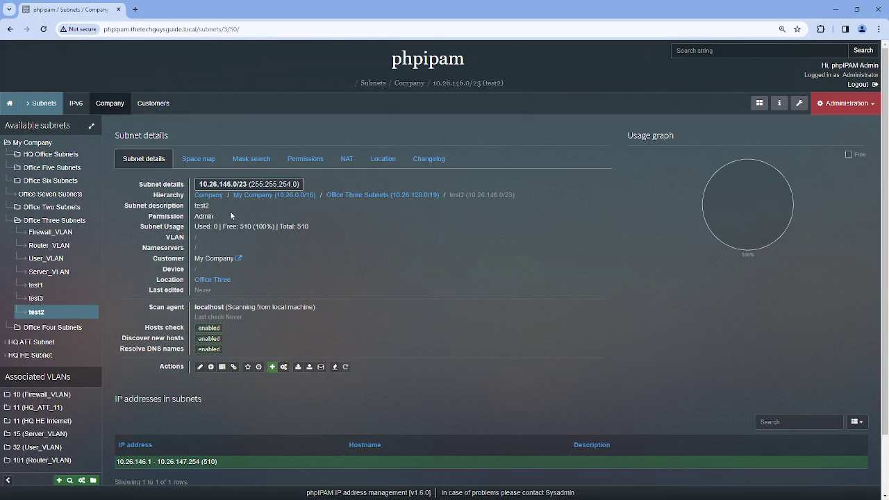
{"action": "scroll", "coordinate": [406, 265], "scroll_direction": "down", "scroll_amount": 2}
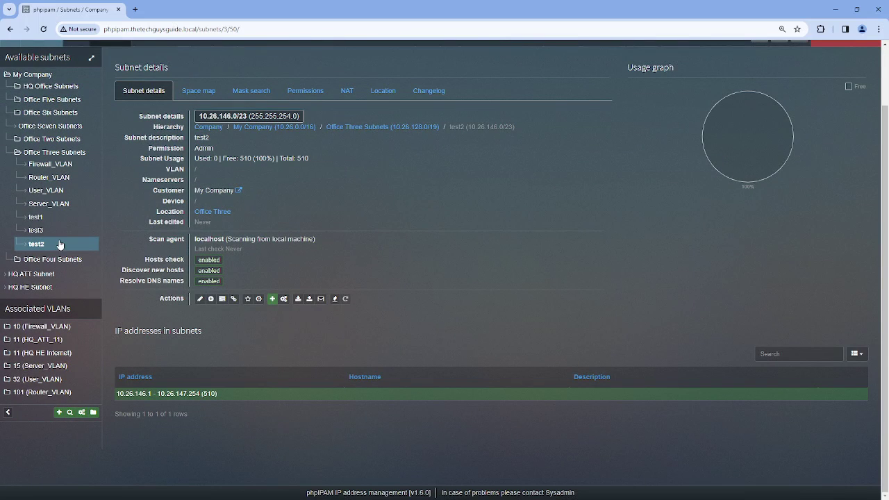
{"action": "left_click", "coordinate": [36, 230]}
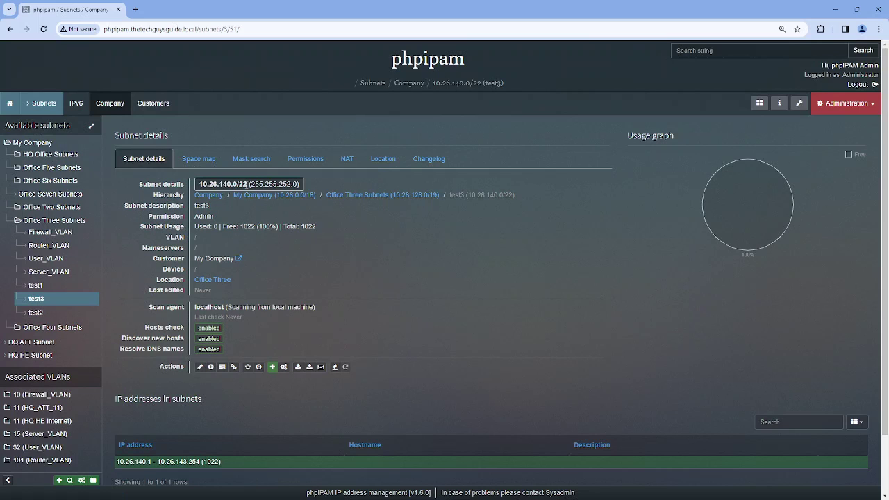
{"action": "scroll", "coordinate": [505, 277], "scroll_direction": "down", "scroll_amount": 2}
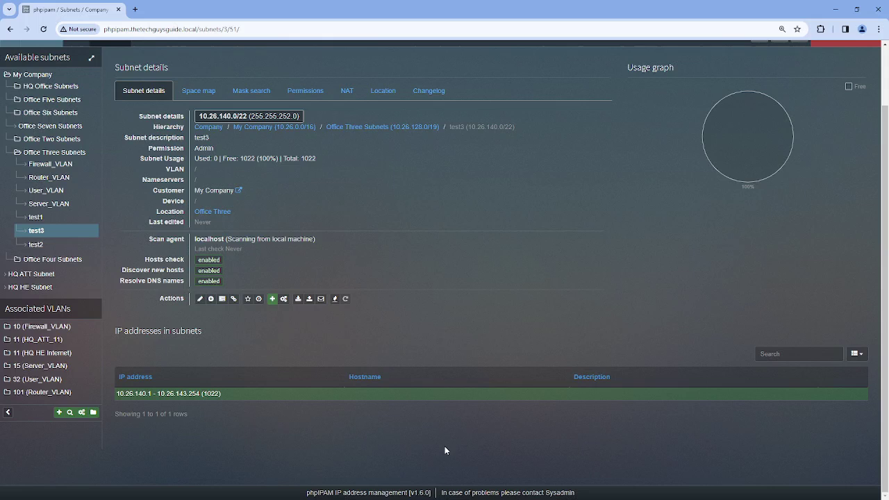
{"action": "scroll", "coordinate": [397, 387], "scroll_direction": "up", "scroll_amount": 2}
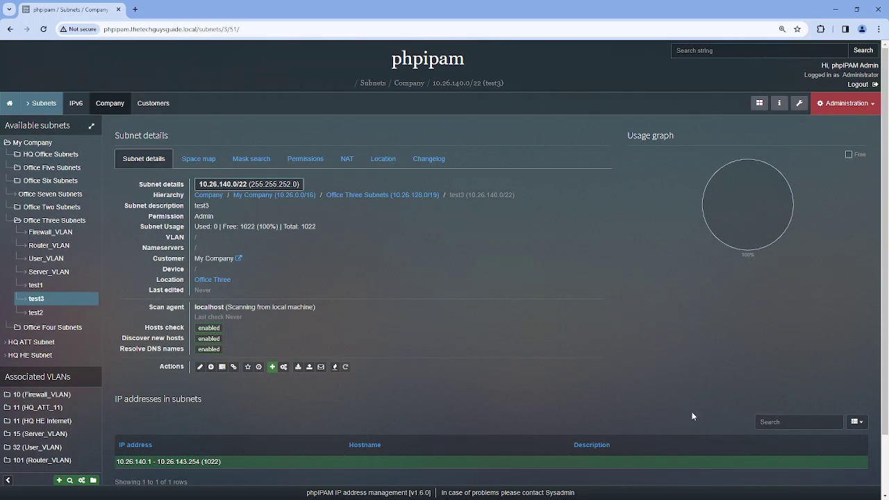
Step: Set the IP visual display limit to /23 (512), save, and return to Company subnets
{"action": "left_click", "coordinate": [862, 105]}
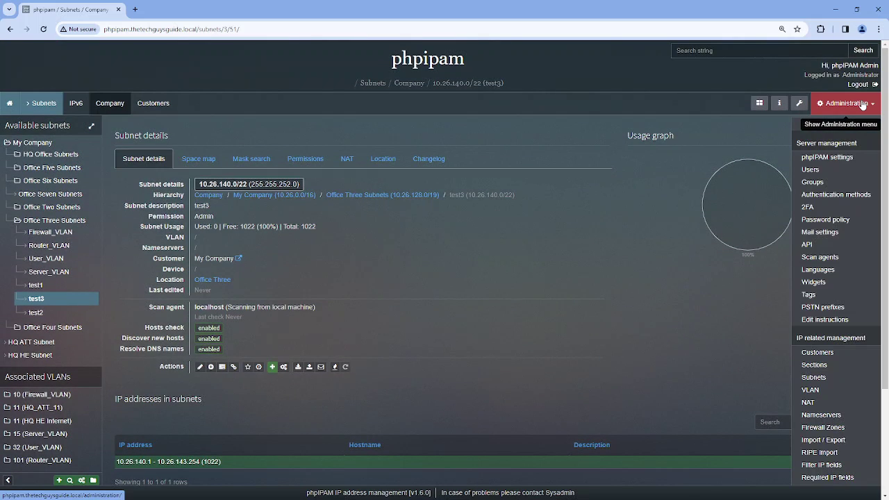
{"action": "left_click", "coordinate": [836, 161]}
{"action": "scroll", "coordinate": [618, 242], "scroll_direction": "down", "scroll_amount": 15}
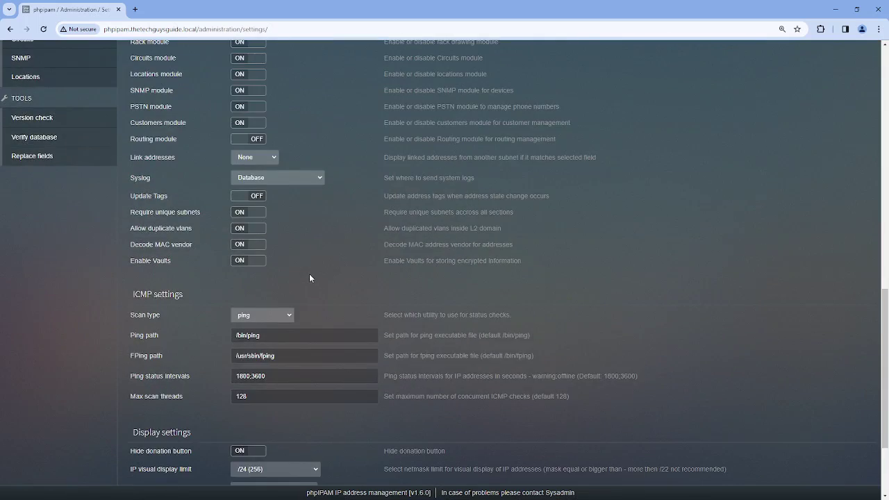
{"action": "left_click", "coordinate": [317, 341]}
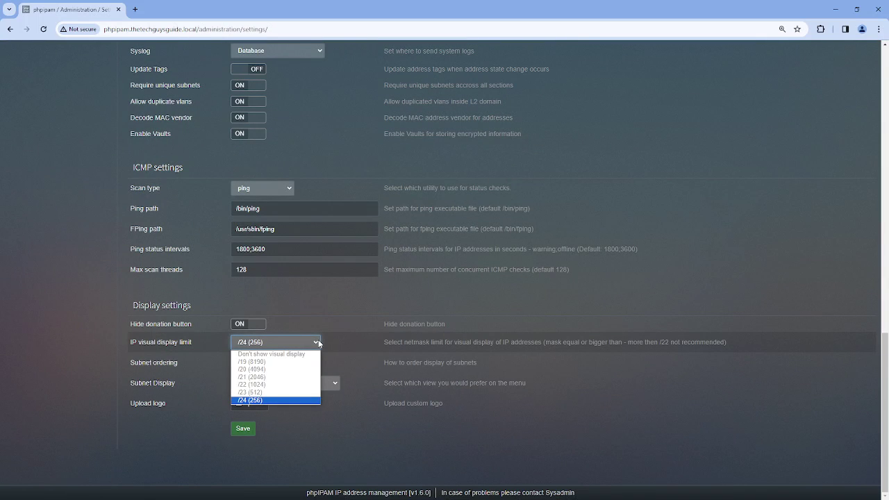
{"action": "left_click", "coordinate": [294, 392]}
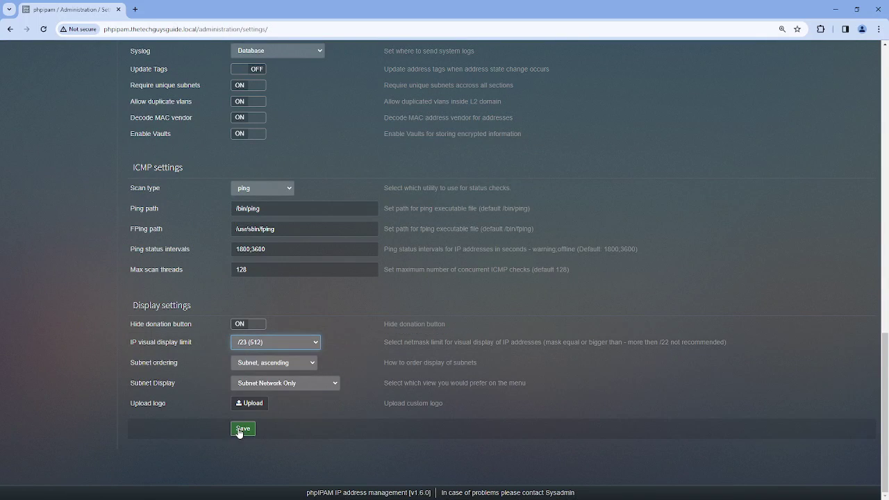
{"action": "left_click", "coordinate": [239, 429]}
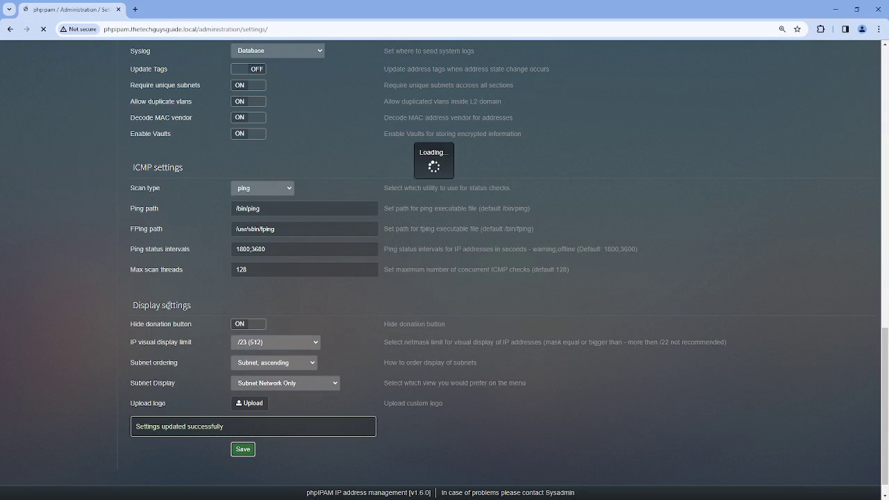
{"action": "scroll", "coordinate": [167, 305], "scroll_direction": "up", "scroll_amount": 20}
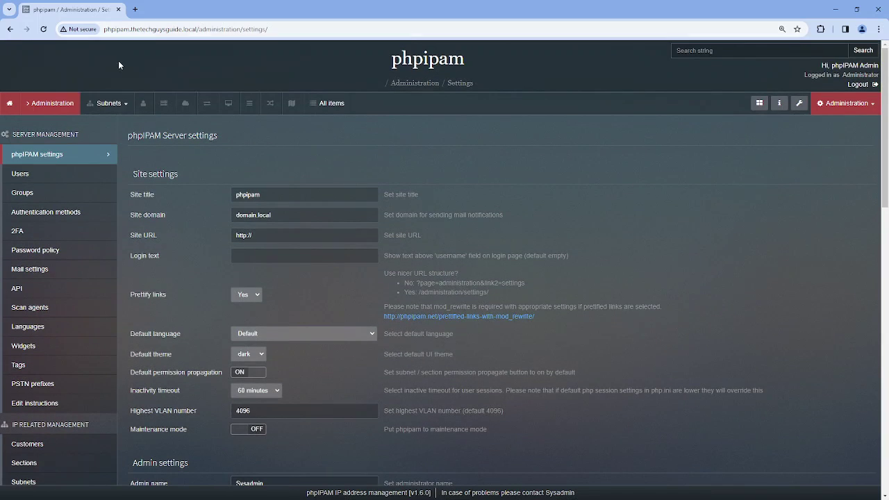
{"action": "left_click", "coordinate": [113, 104]}
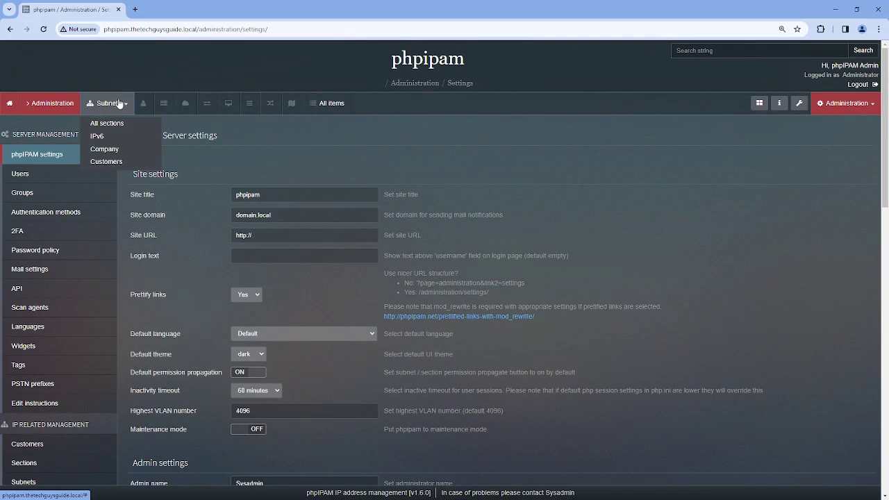
{"action": "left_click", "coordinate": [111, 150]}
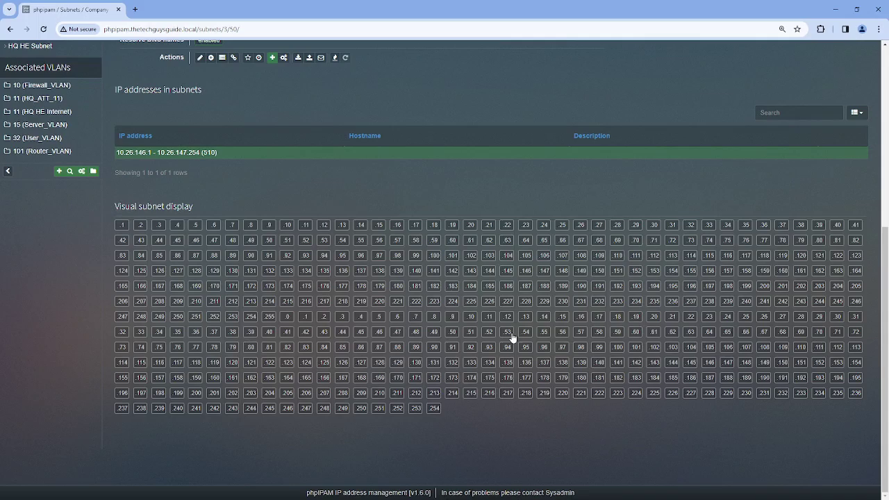
Step: Scroll test2's /23 address grid, then open test3's 10.26.140.0/22 page, still without a grid
{"action": "scroll", "coordinate": [511, 341], "scroll_direction": "up", "scroll_amount": 2}
{"action": "scroll", "coordinate": [240, 308], "scroll_direction": "down", "scroll_amount": 2}
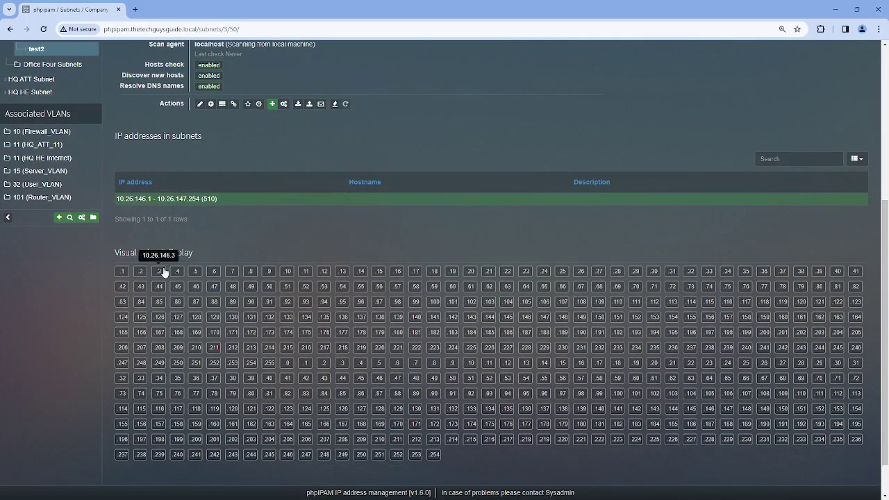
{"action": "scroll", "coordinate": [227, 282], "scroll_direction": "up", "scroll_amount": 2}
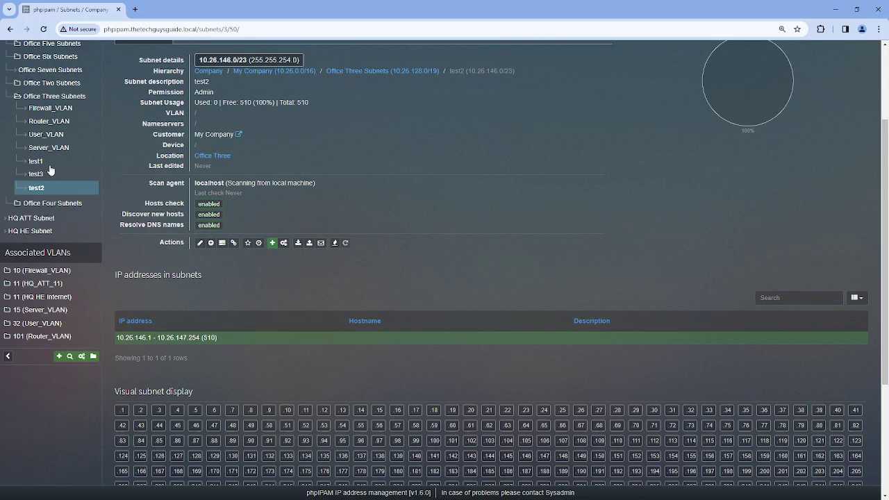
{"action": "left_click", "coordinate": [38, 176]}
{"action": "scroll", "coordinate": [487, 235], "scroll_direction": "down", "scroll_amount": 1}
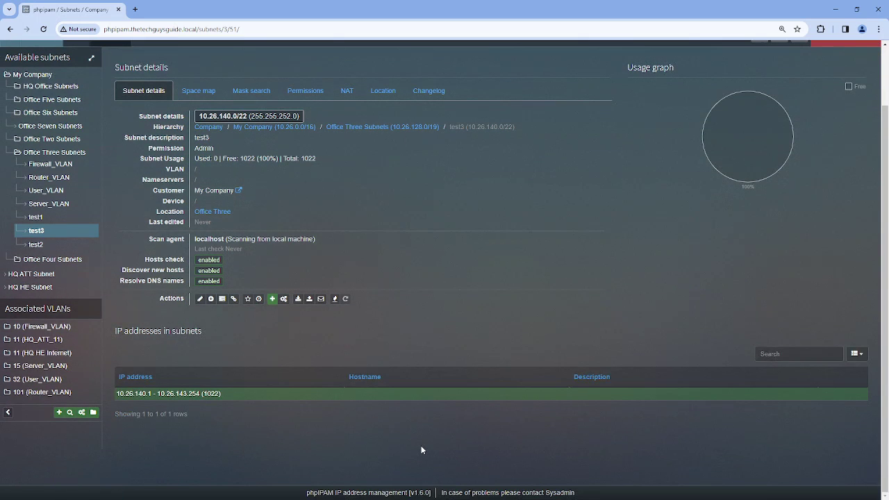
{"action": "scroll", "coordinate": [617, 386], "scroll_direction": "up", "scroll_amount": 1}
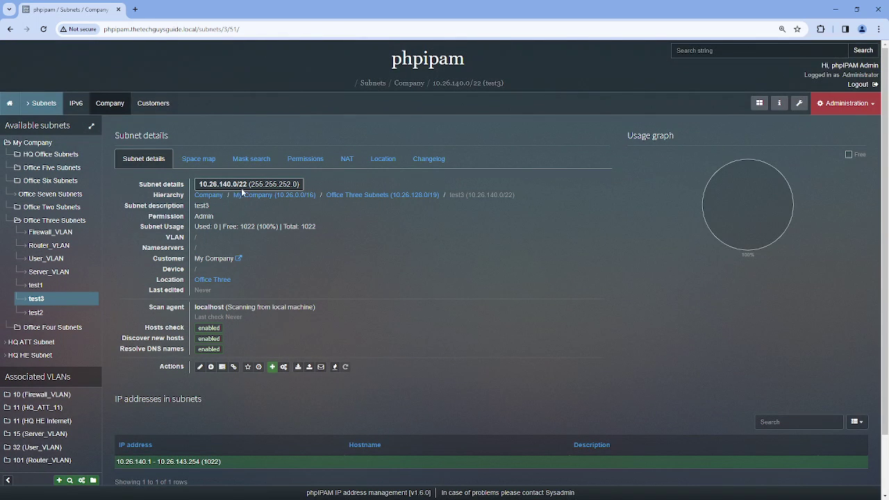
Step: Raise the IP visual display limit to /22 (1024) and save the settings
{"action": "left_click", "coordinate": [845, 103]}
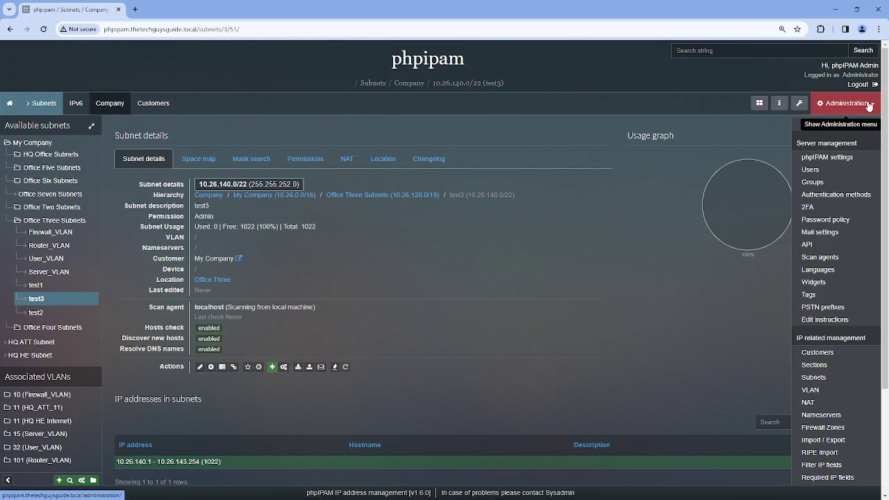
{"action": "left_click", "coordinate": [846, 158]}
{"action": "scroll", "coordinate": [205, 244], "scroll_direction": "down", "scroll_amount": 15}
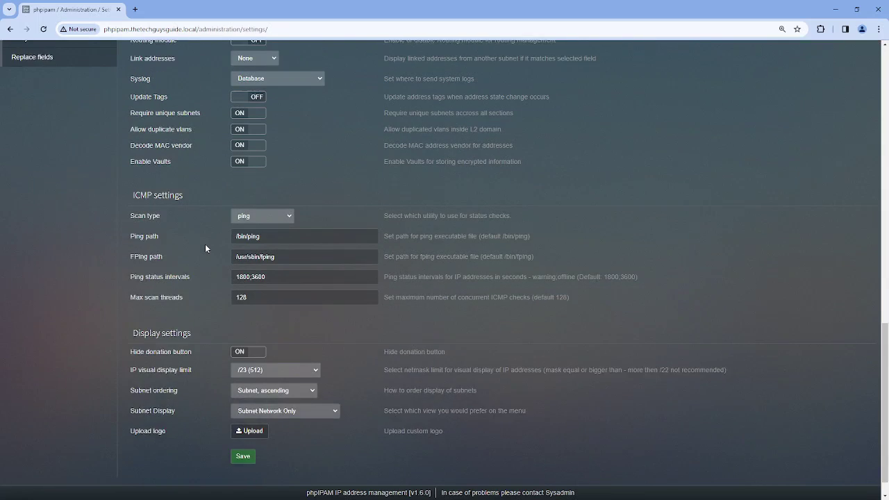
{"action": "left_click", "coordinate": [288, 340]}
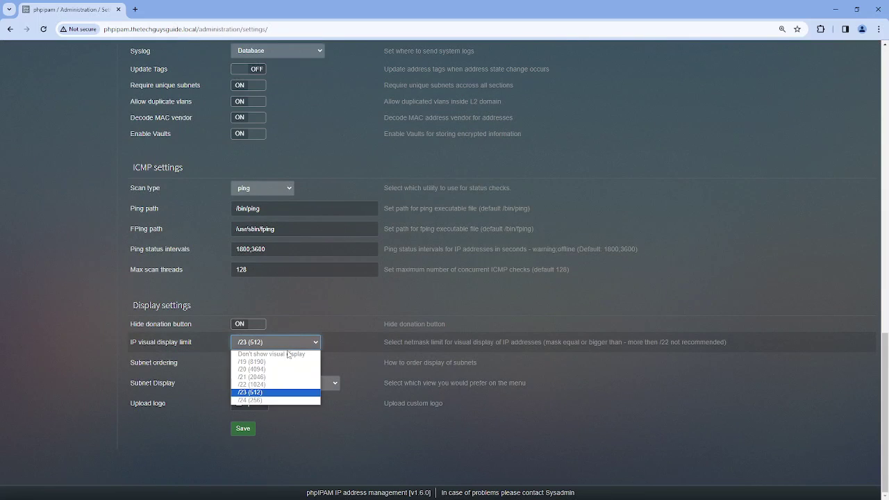
{"action": "left_click", "coordinate": [283, 384]}
{"action": "left_click", "coordinate": [243, 428]}
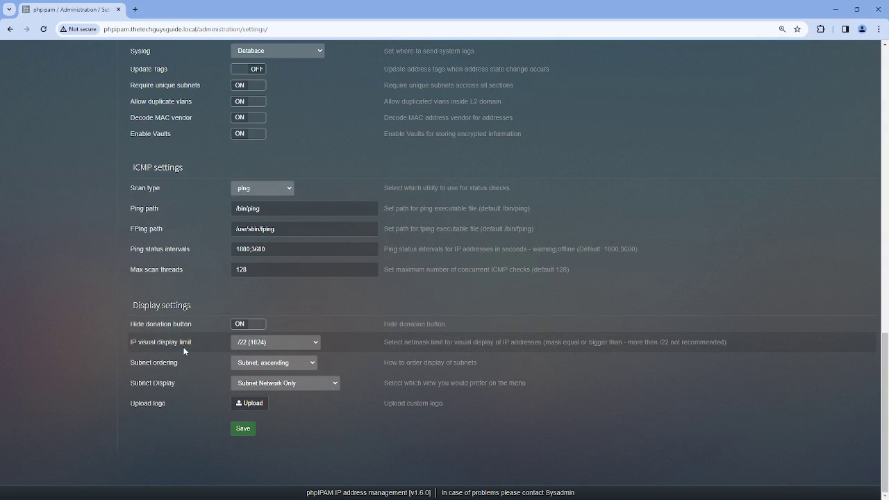
{"action": "scroll", "coordinate": [182, 342], "scroll_direction": "up", "scroll_amount": 5}
{"action": "scroll", "coordinate": [183, 344], "scroll_direction": "up", "scroll_amount": 10}
{"action": "left_click", "coordinate": [108, 105]}
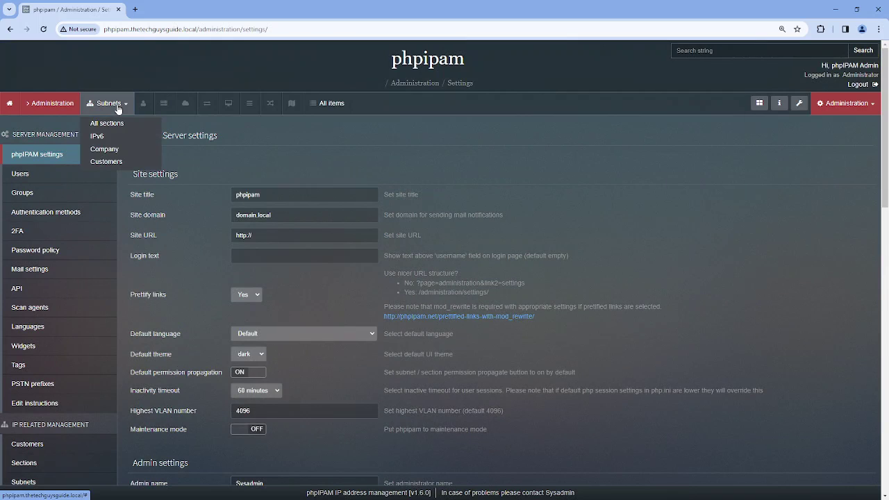
Step: Open test3 (10.26.140.0/22) from Office Three Subnets and scroll its full 1022-address grid
{"action": "left_click", "coordinate": [108, 150]}
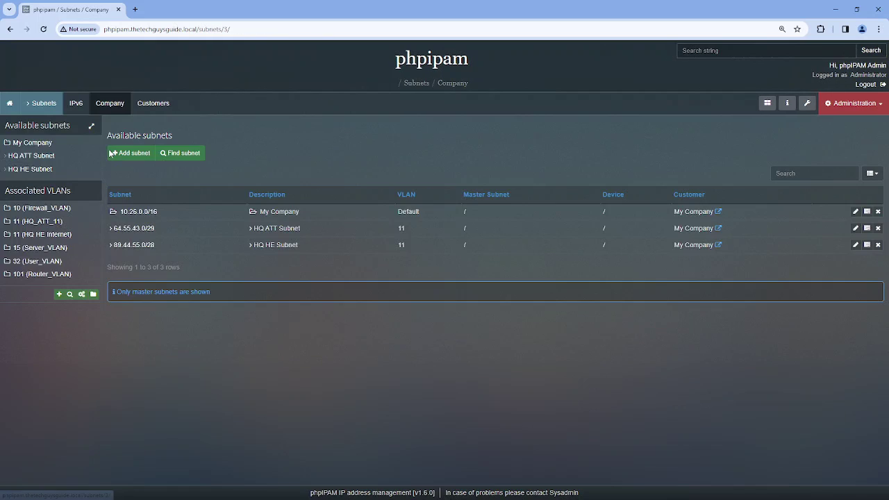
{"action": "left_click", "coordinate": [33, 143]}
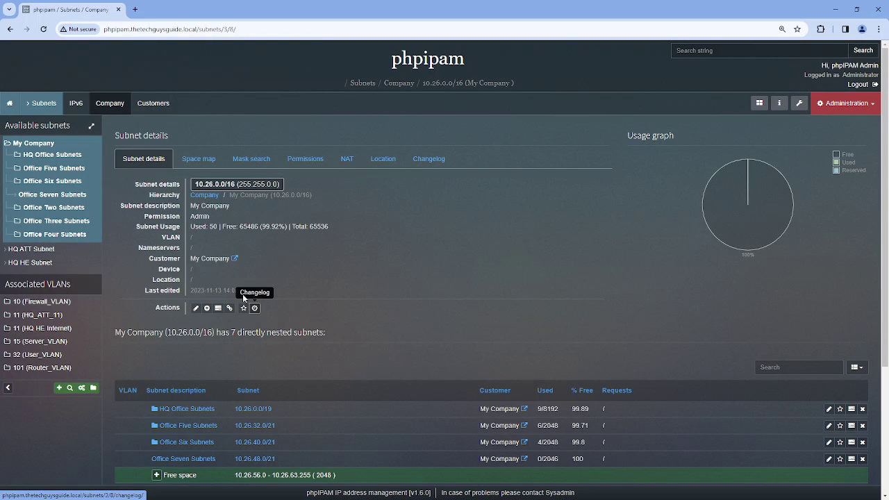
{"action": "left_click", "coordinate": [80, 221]}
{"action": "scroll", "coordinate": [314, 268], "scroll_direction": "down", "scroll_amount": 1}
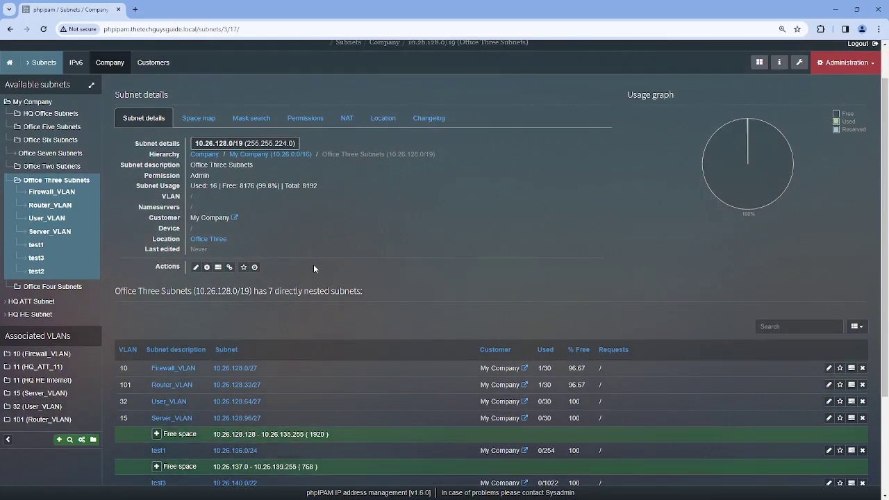
{"action": "scroll", "coordinate": [313, 268], "scroll_direction": "down", "scroll_amount": 3}
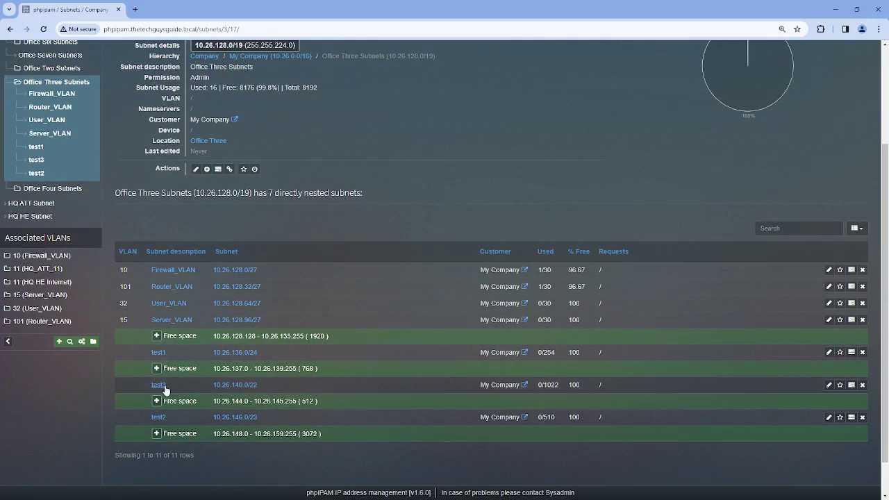
{"action": "left_click", "coordinate": [219, 387]}
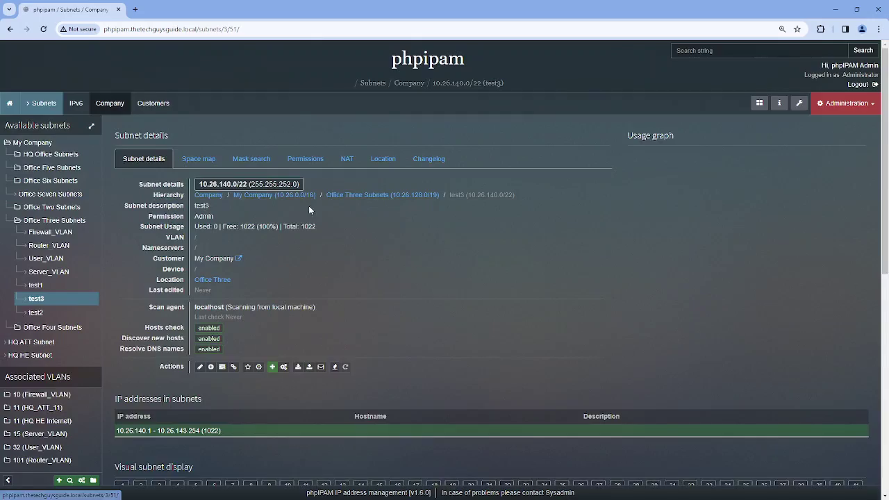
{"action": "scroll", "coordinate": [329, 214], "scroll_direction": "down", "scroll_amount": 10}
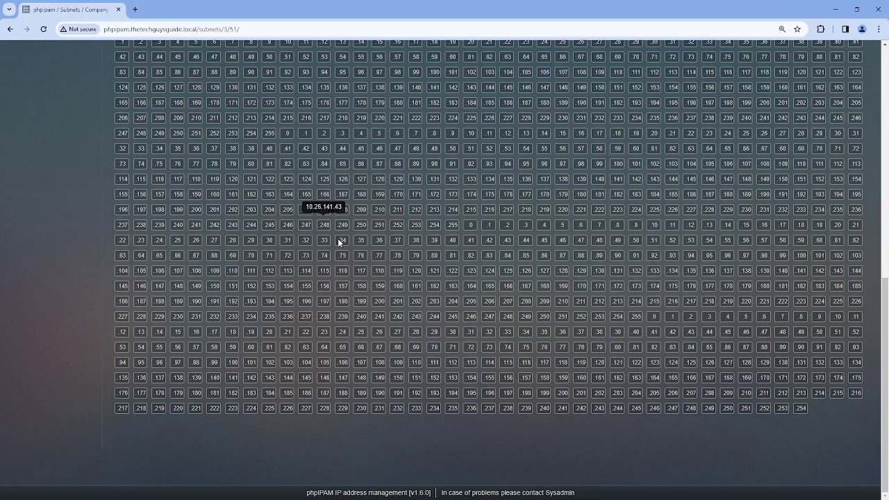
{"action": "scroll", "coordinate": [448, 282], "scroll_direction": "up", "scroll_amount": 5}
{"action": "scroll", "coordinate": [449, 286], "scroll_direction": "down", "scroll_amount": 3}
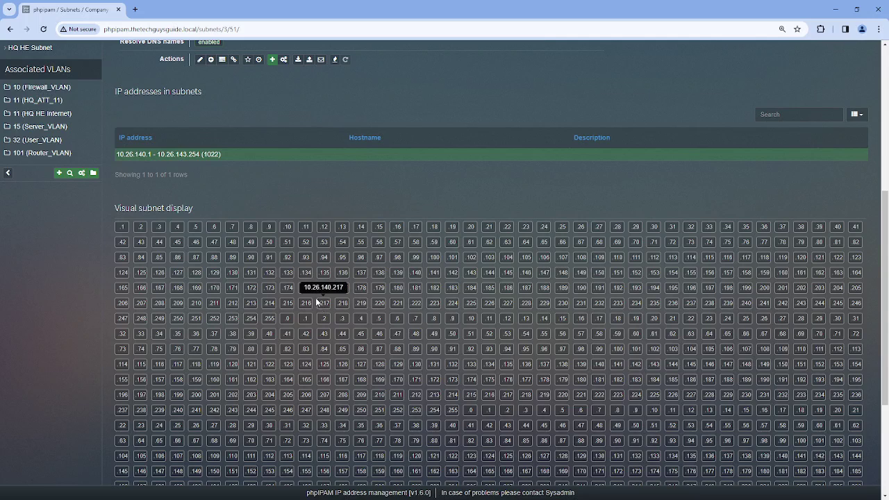
{"action": "scroll", "coordinate": [315, 297], "scroll_direction": "up", "scroll_amount": 5}
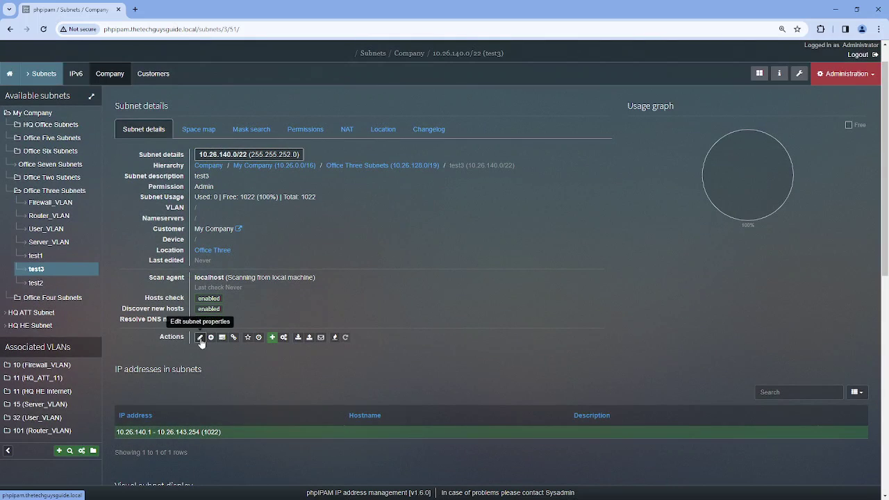
Step: From Office Three Subnets' last free space, pick 10.26.152.0/21 as the new subnet
{"action": "left_click", "coordinate": [55, 190]}
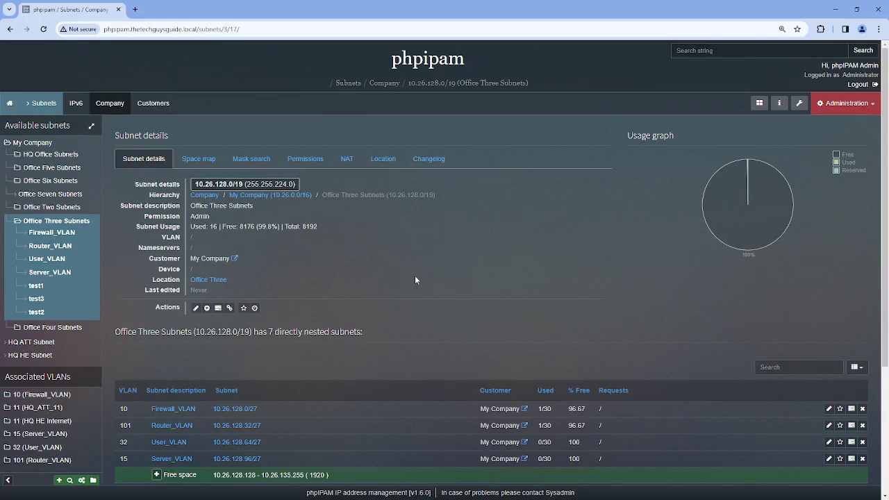
{"action": "scroll", "coordinate": [415, 275], "scroll_direction": "down", "scroll_amount": 2}
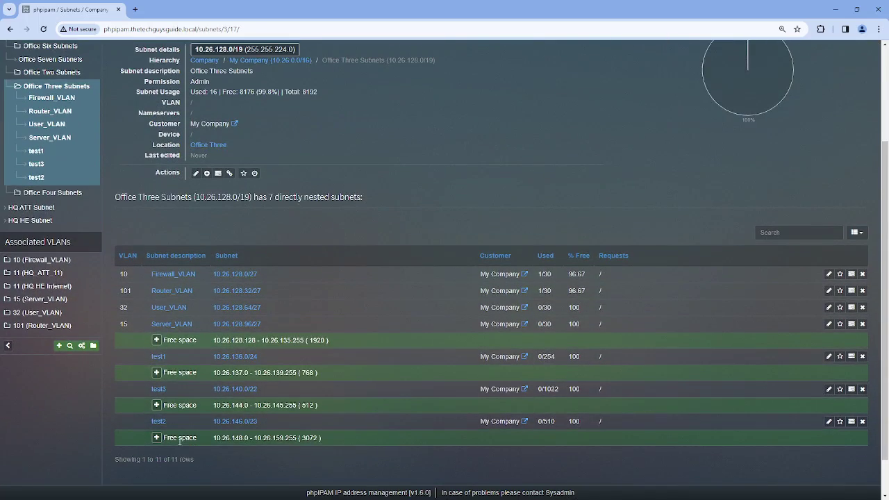
{"action": "left_click", "coordinate": [179, 438]}
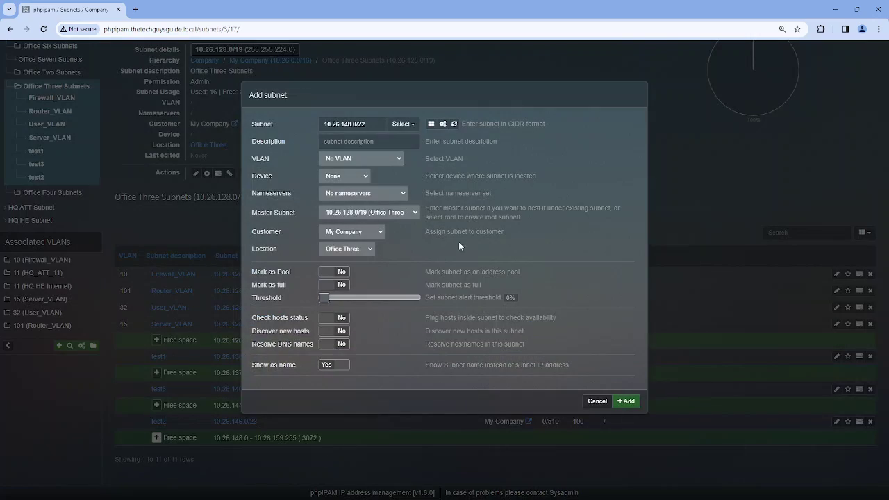
{"action": "left_click", "coordinate": [414, 124]}
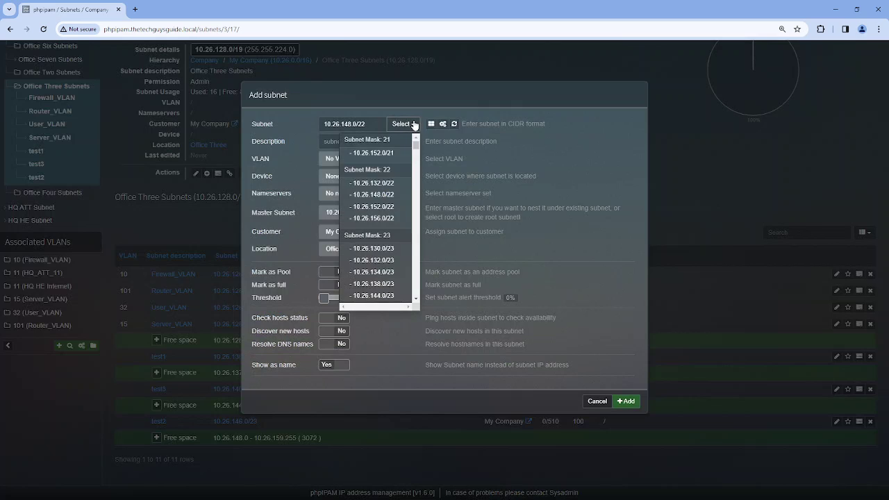
{"action": "left_click", "coordinate": [403, 154]}
Step: Describe it as test4, enable Check hosts, Discover and Resolve DNS, and add it
{"action": "left_click", "coordinate": [348, 141]}
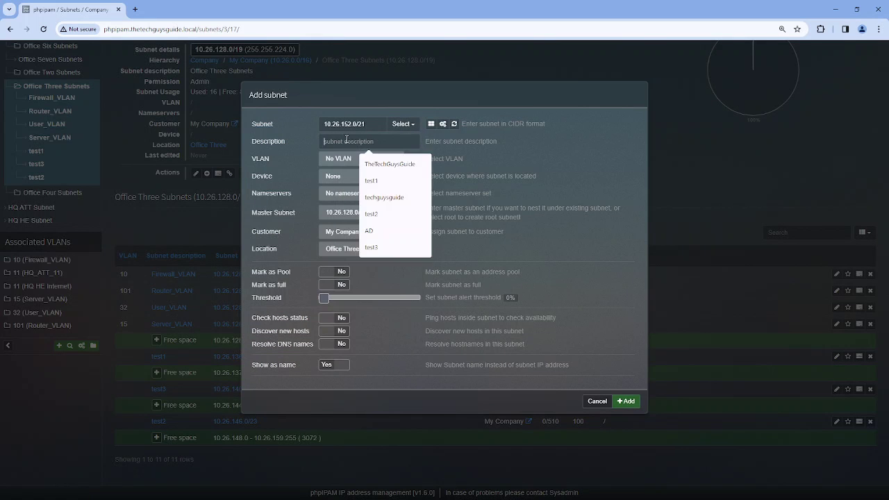
{"action": "key", "text": "Down"}
{"action": "key", "text": "Down"}
{"action": "key", "text": "Return"}
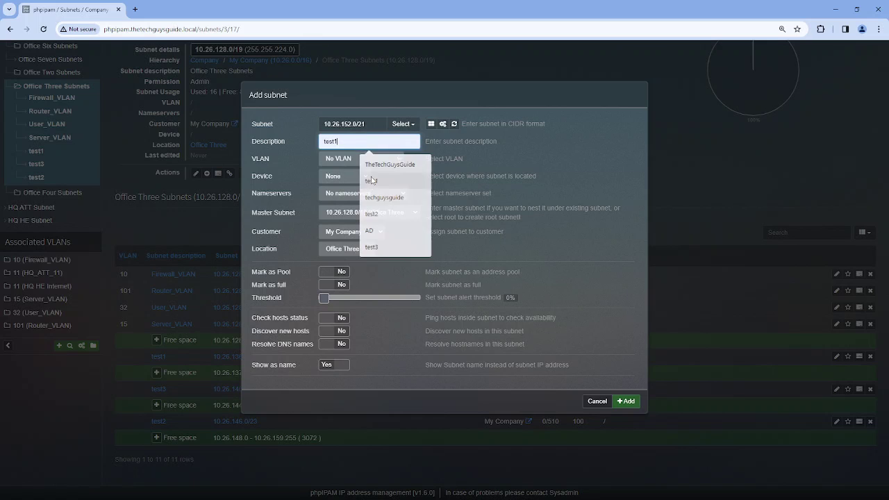
{"action": "key", "text": "BackSpace"}
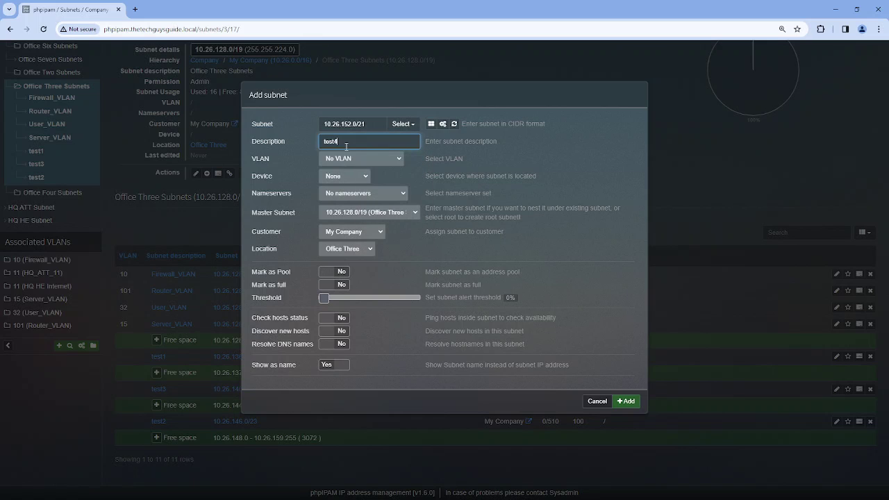
{"action": "type", "text": "4"}
{"action": "left_click", "coordinate": [323, 320]}
{"action": "left_click", "coordinate": [328, 362]}
{"action": "left_click", "coordinate": [333, 348]}
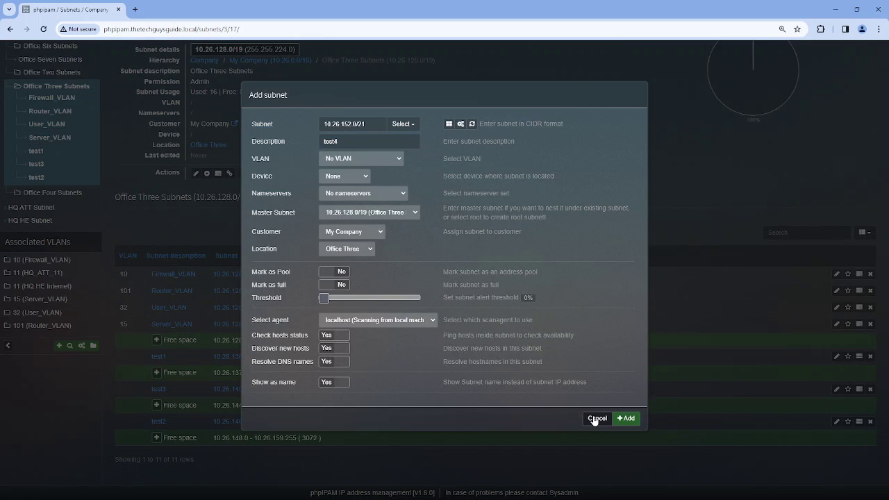
{"action": "left_click", "coordinate": [625, 418]}
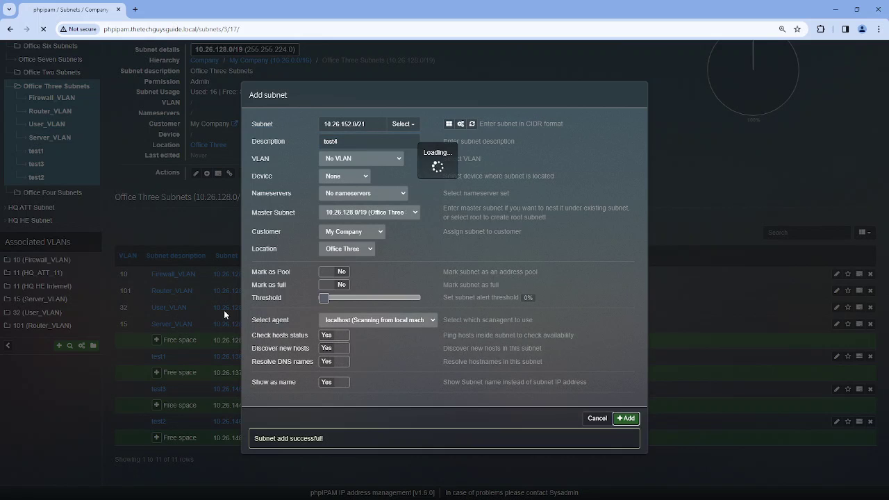
{"action": "scroll", "coordinate": [225, 344], "scroll_direction": "down", "scroll_amount": 1}
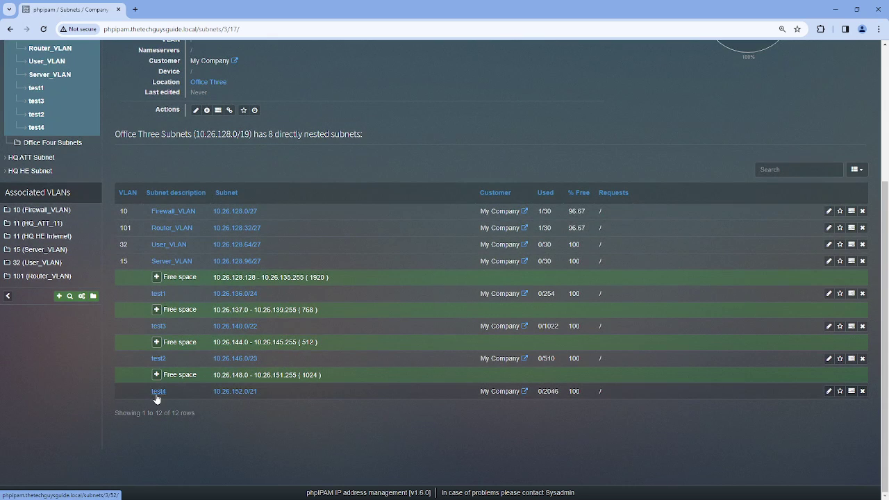
Step: Open test4's details page and scroll through its 10.26.152.0/21 range, which has no address grid
{"action": "left_click", "coordinate": [157, 393]}
{"action": "scroll", "coordinate": [310, 336], "scroll_direction": "down", "scroll_amount": 1}
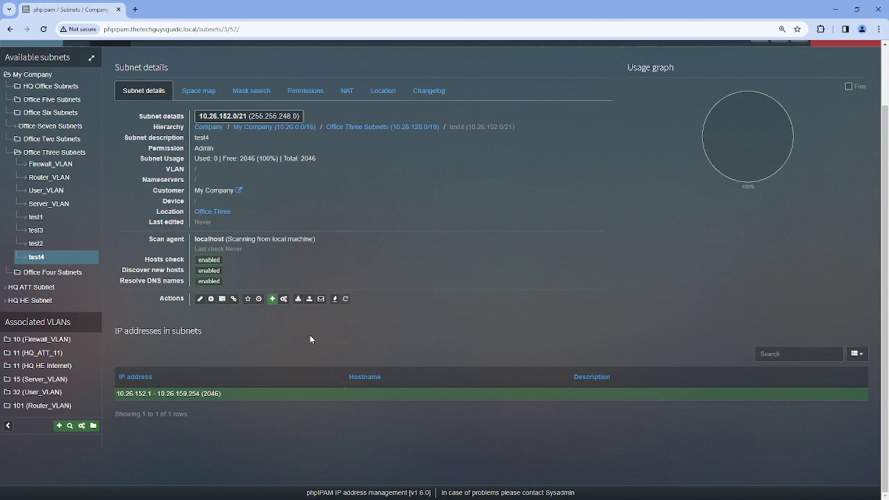